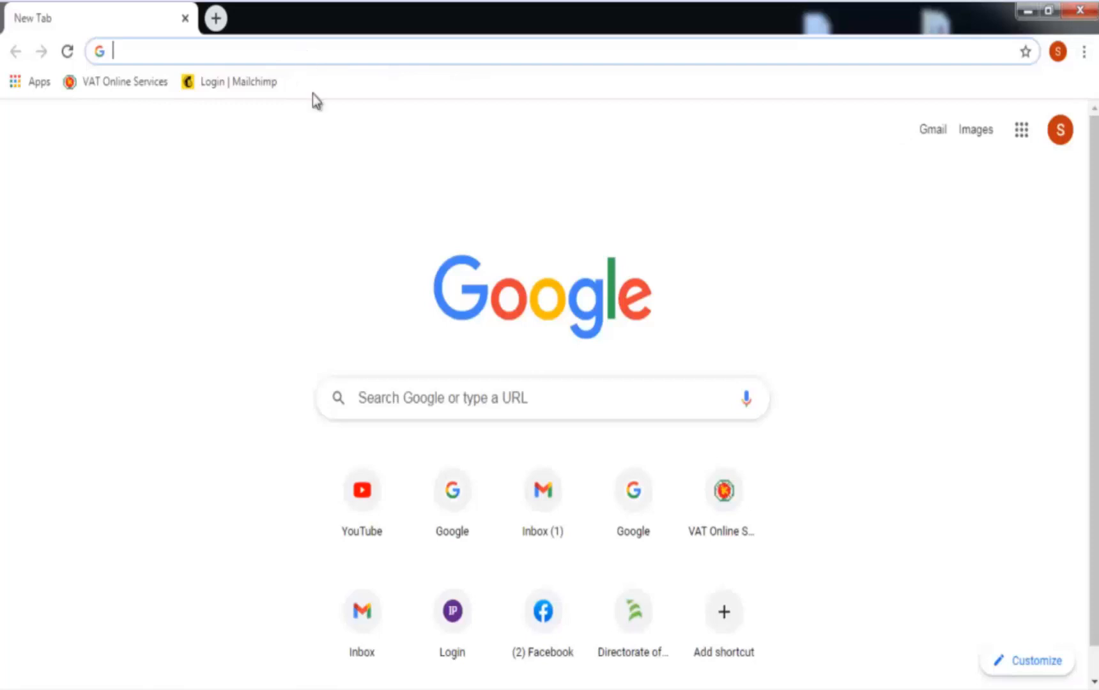
Search Google for 'nbr' and open the National Board of Revenue website.
left_click(399, 387)
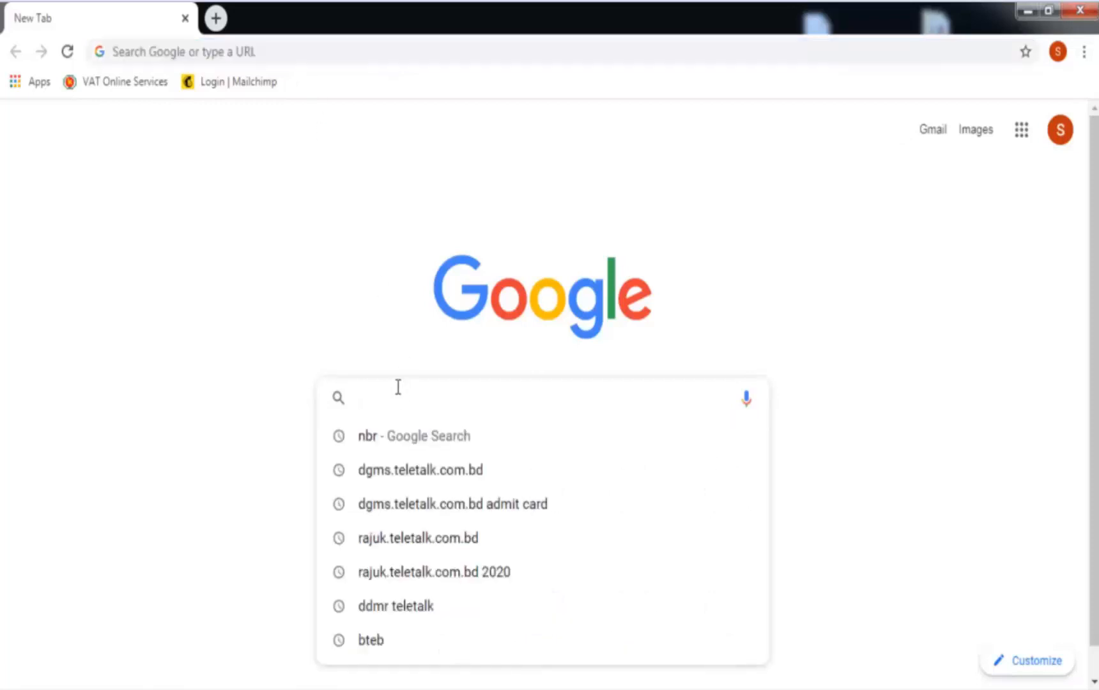
type("nbr")
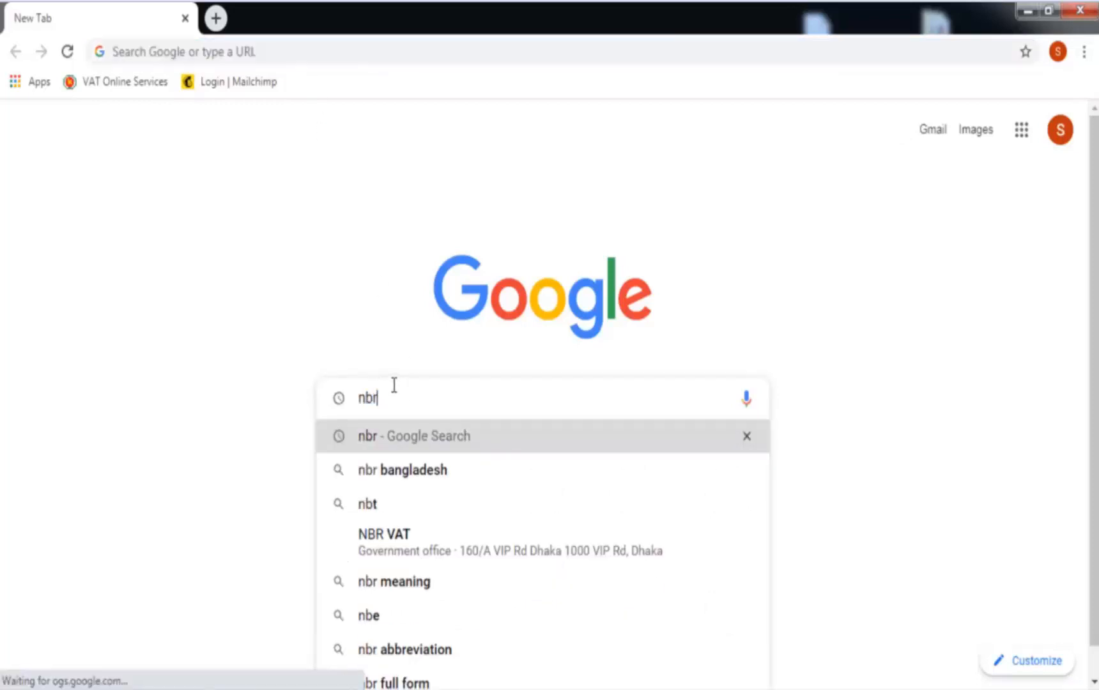
key("Return")
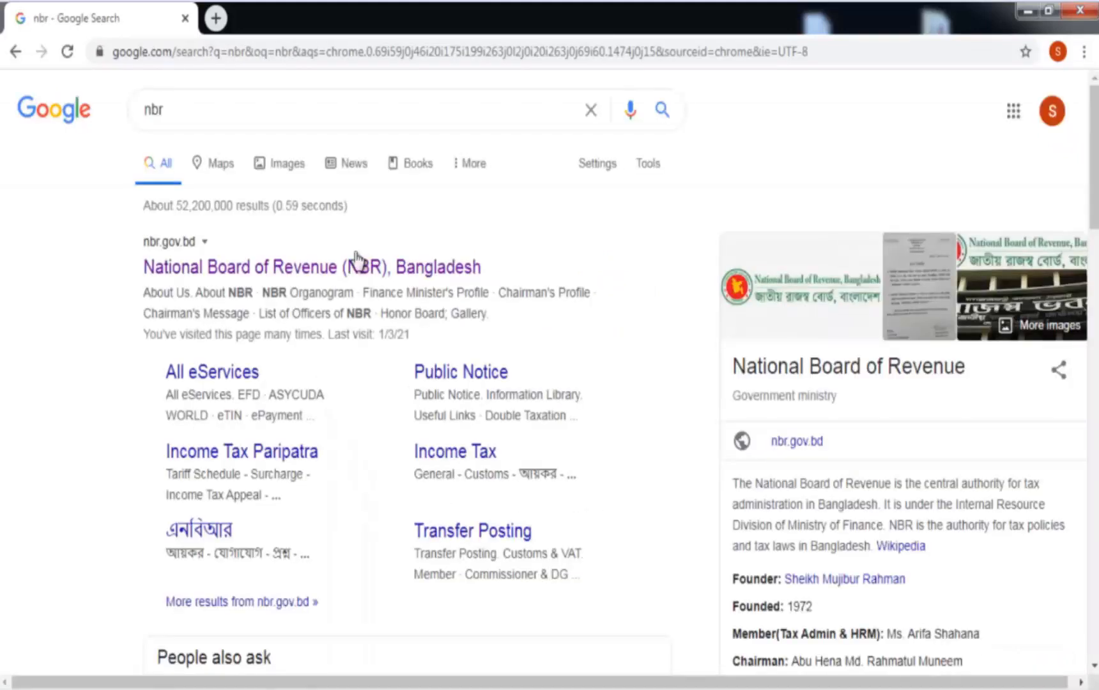
left_click(357, 275)
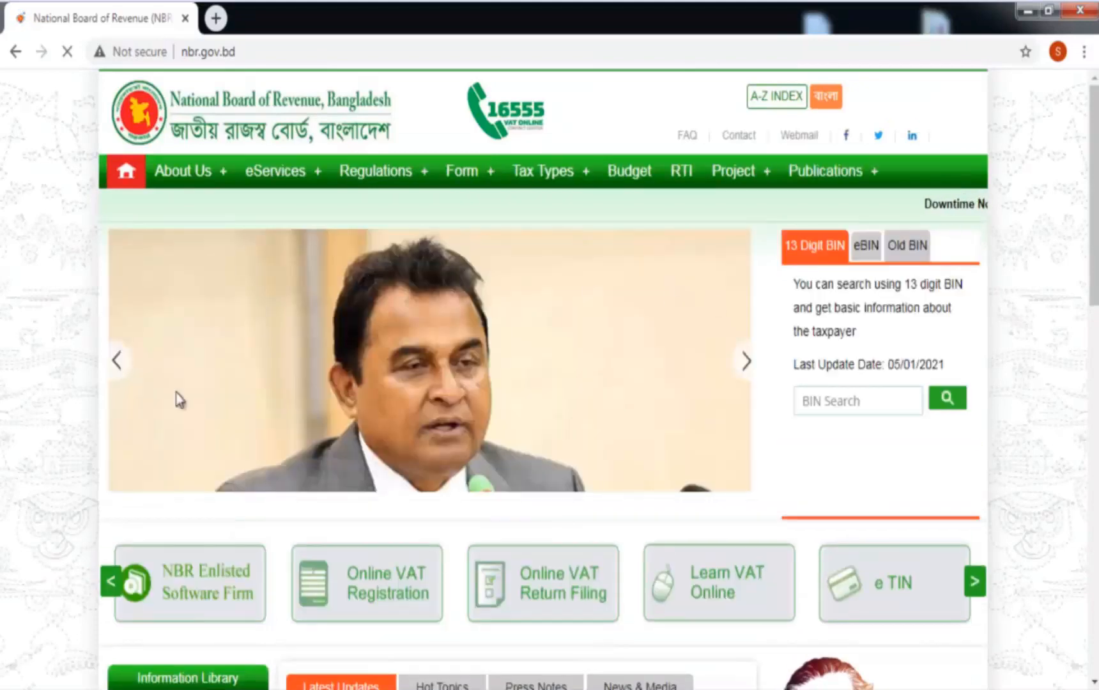
Open the e-TIN registration portal from the NBR homepage.
left_click(911, 585)
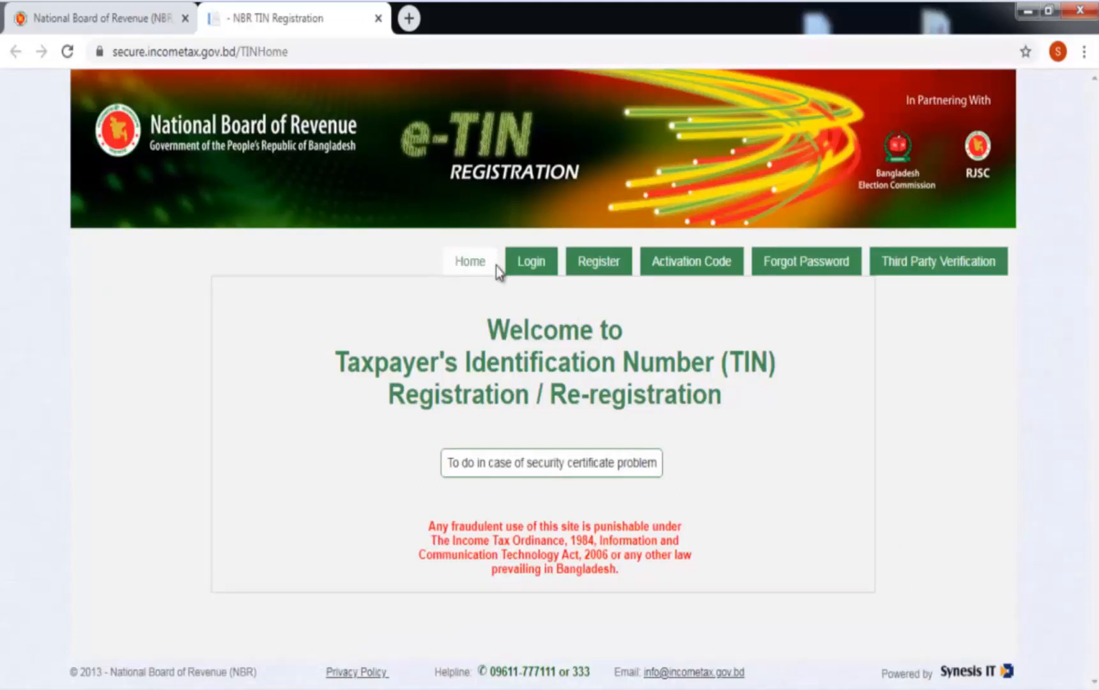
Start a new e-TIN account, entering the user ID, password and password confirmation.
left_click(600, 268)
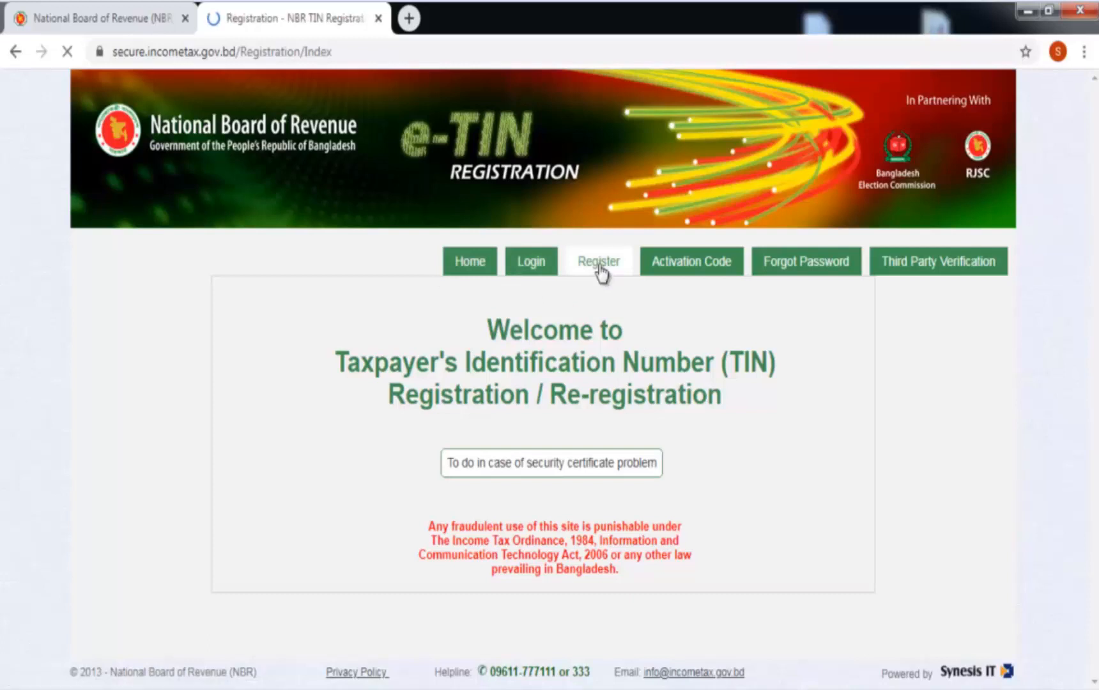
scroll(575, 351, "down", 2)
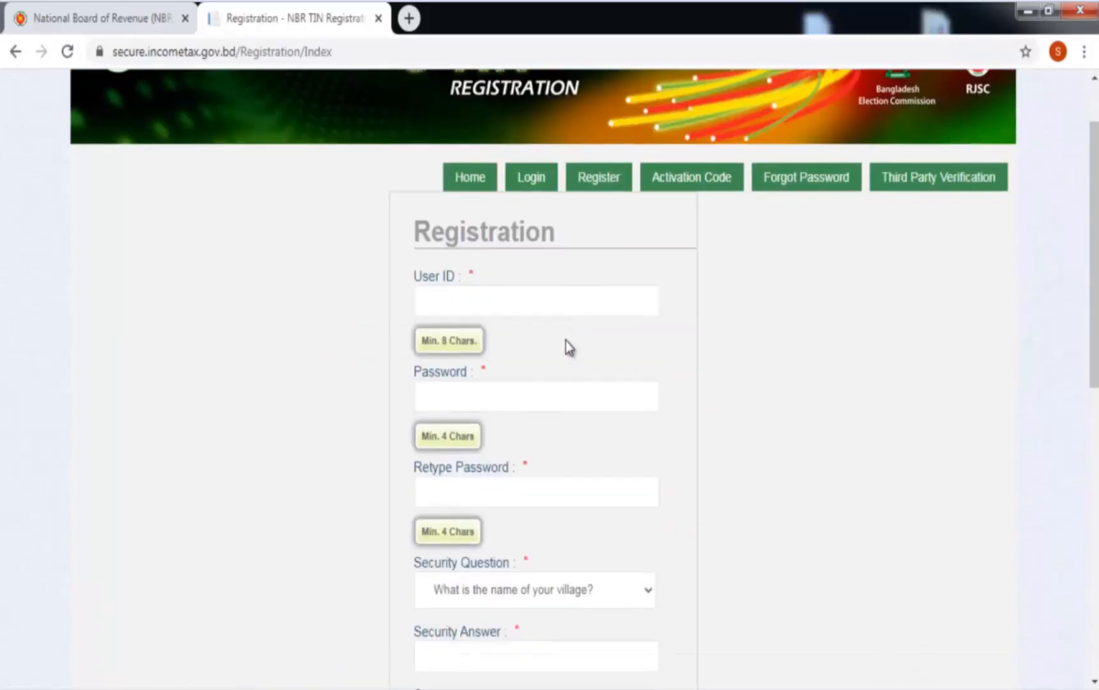
left_click(517, 281)
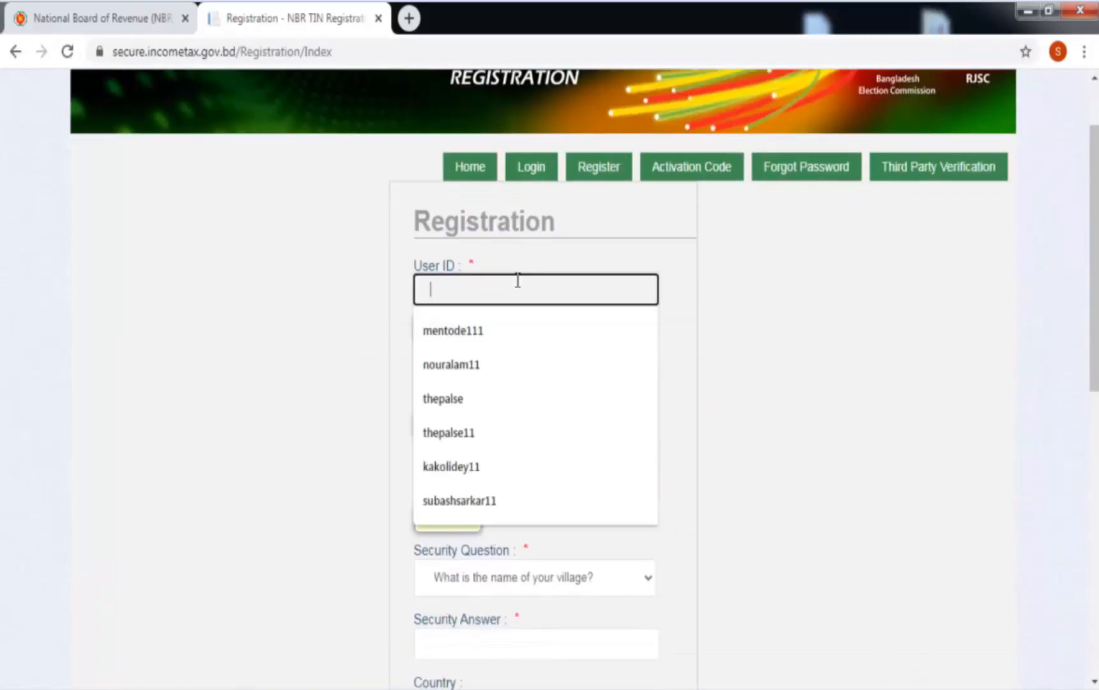
left_click(824, 351)
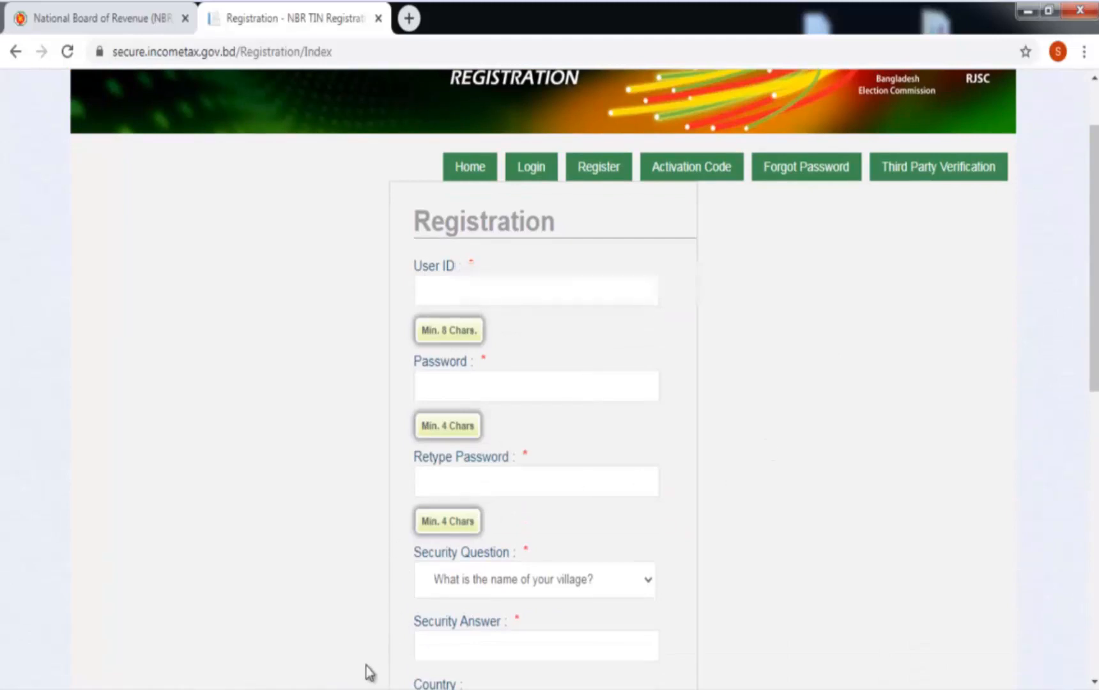
left_click(491, 299)
type("0181")
left_click(532, 381)
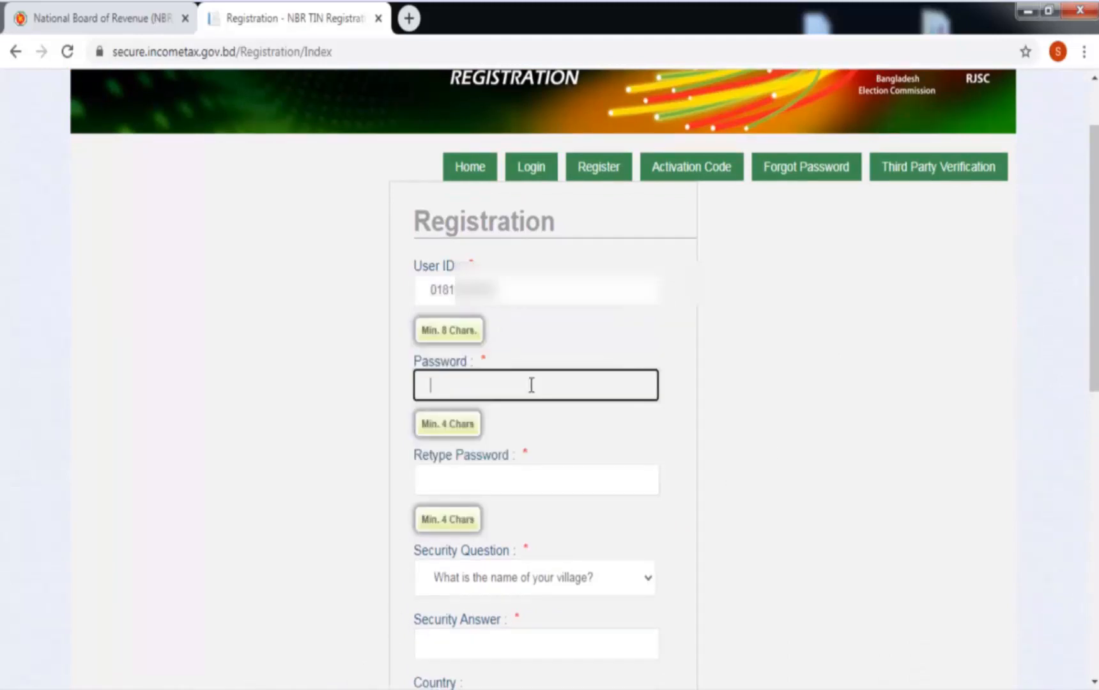
type("•••••••")
left_click(502, 477)
type("•")
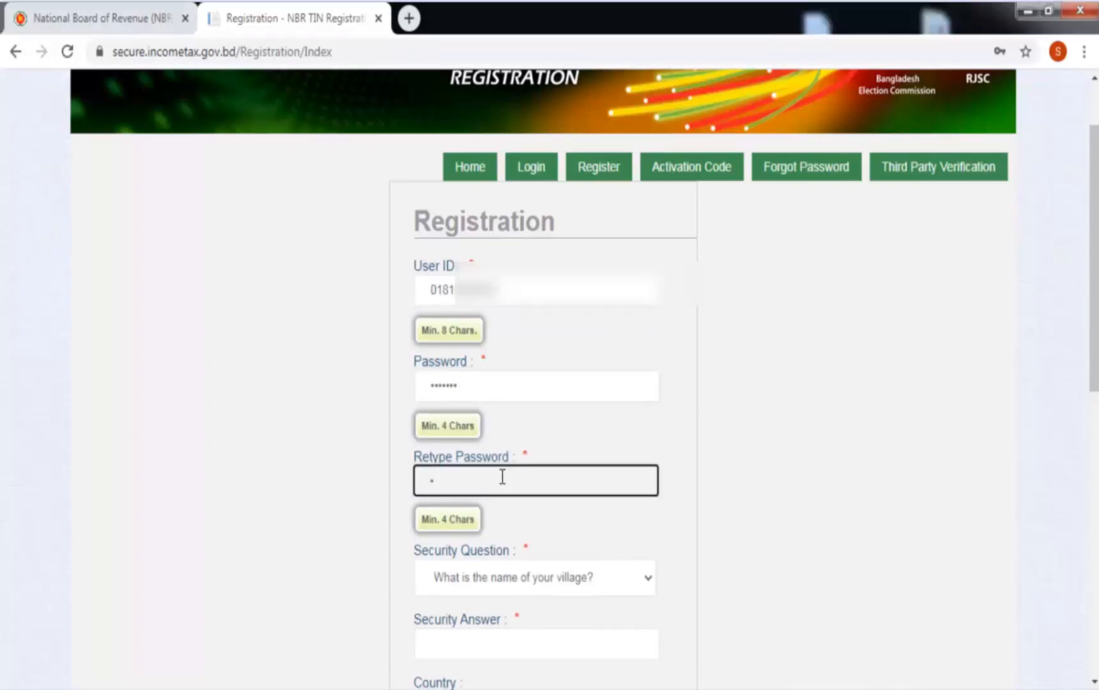
type("••")
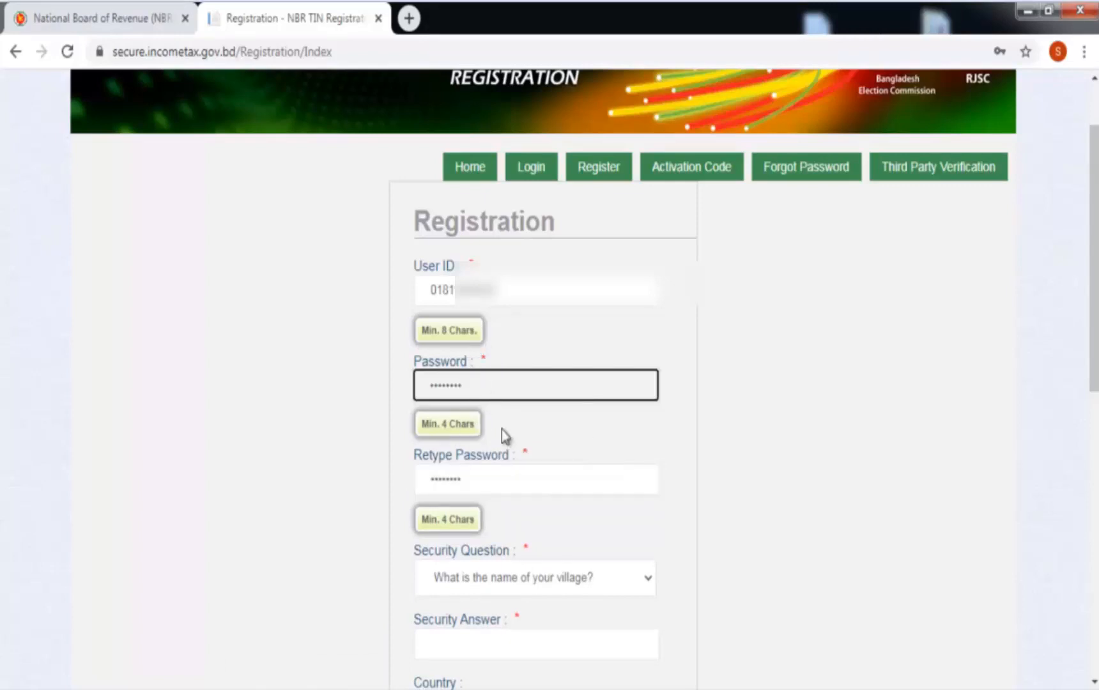
Choose the mother's (father's) first name security question, paste its answer, and enter the captcha letters.
scroll(618, 346, "down", 4)
left_click(624, 298)
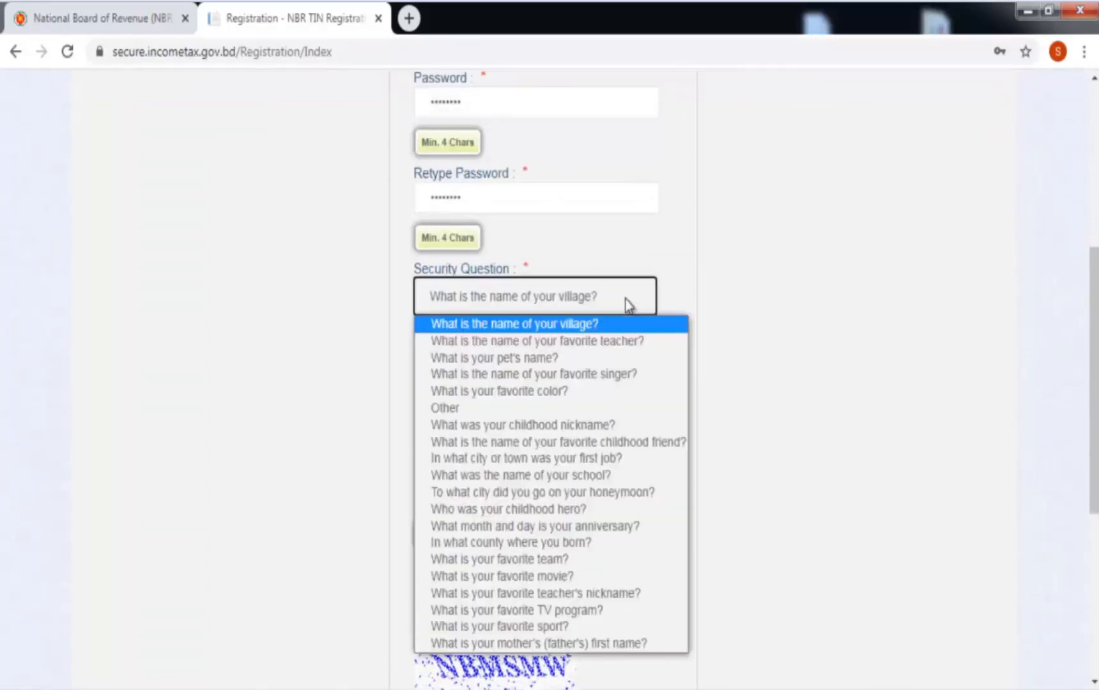
left_click(567, 642)
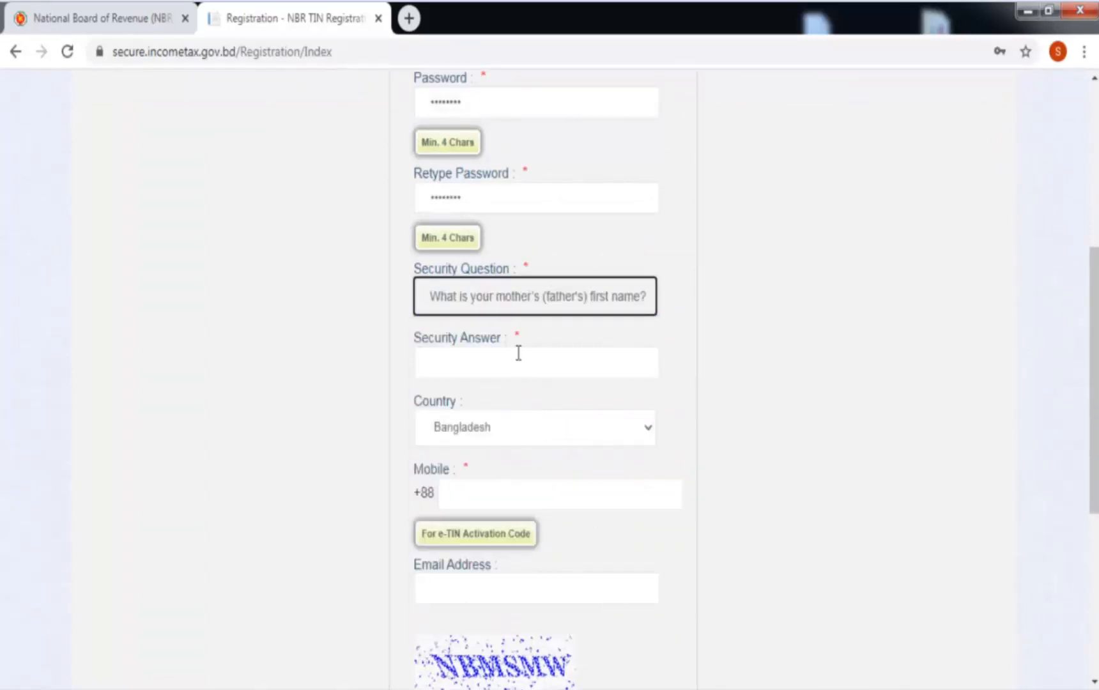
left_click(518, 356)
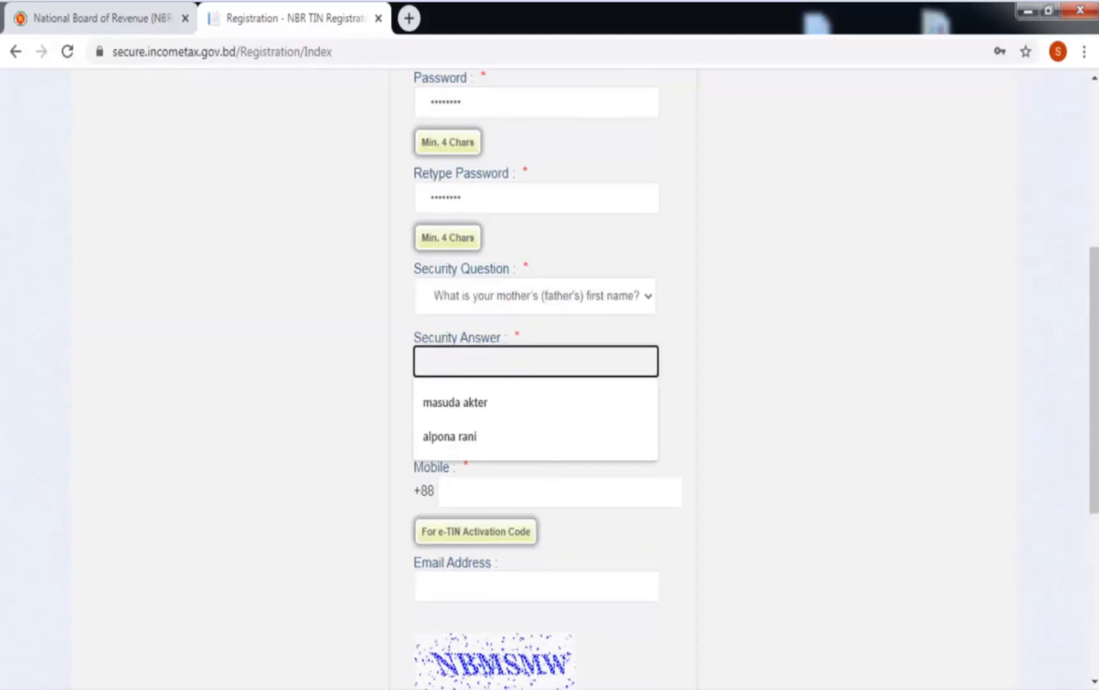
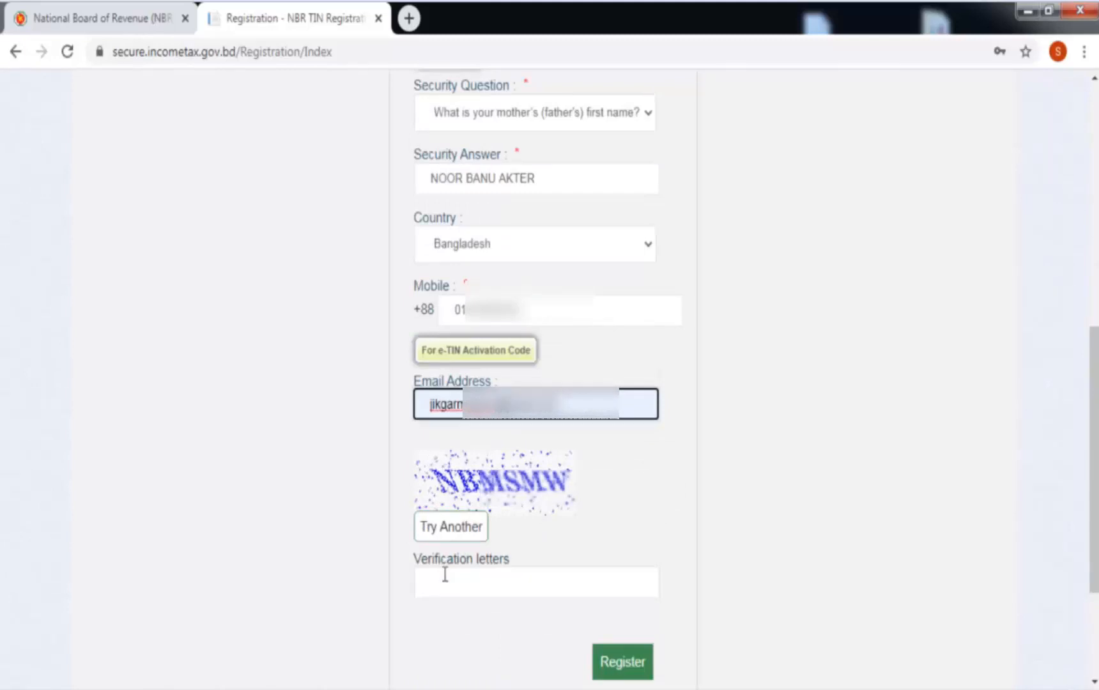
left_click(445, 575)
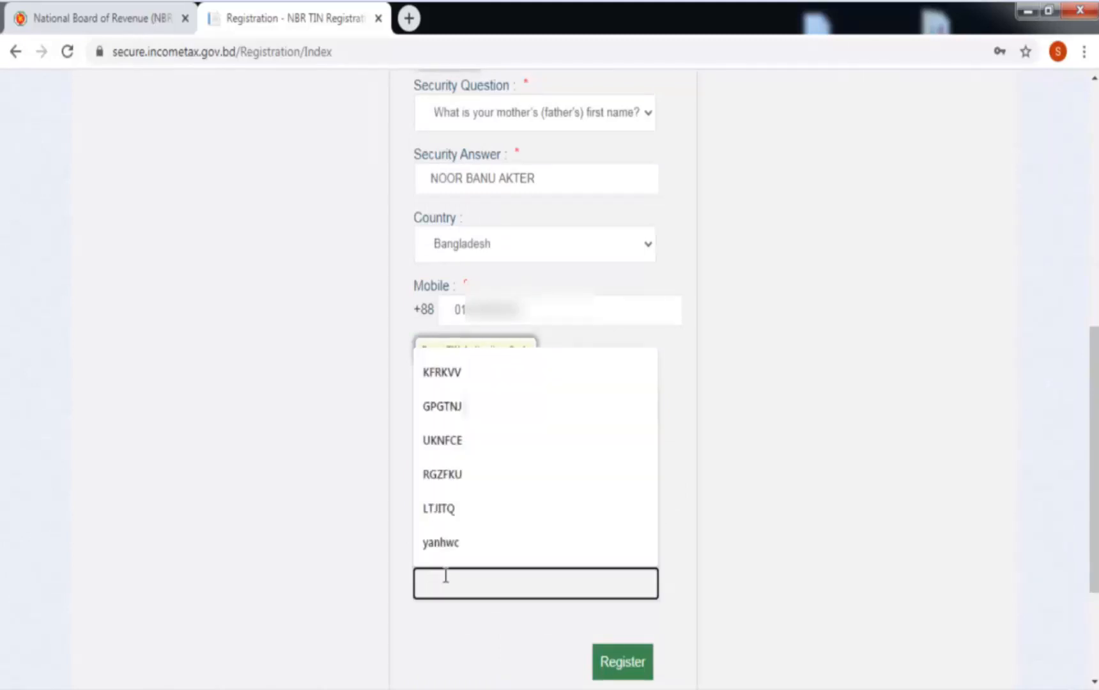
type("N")
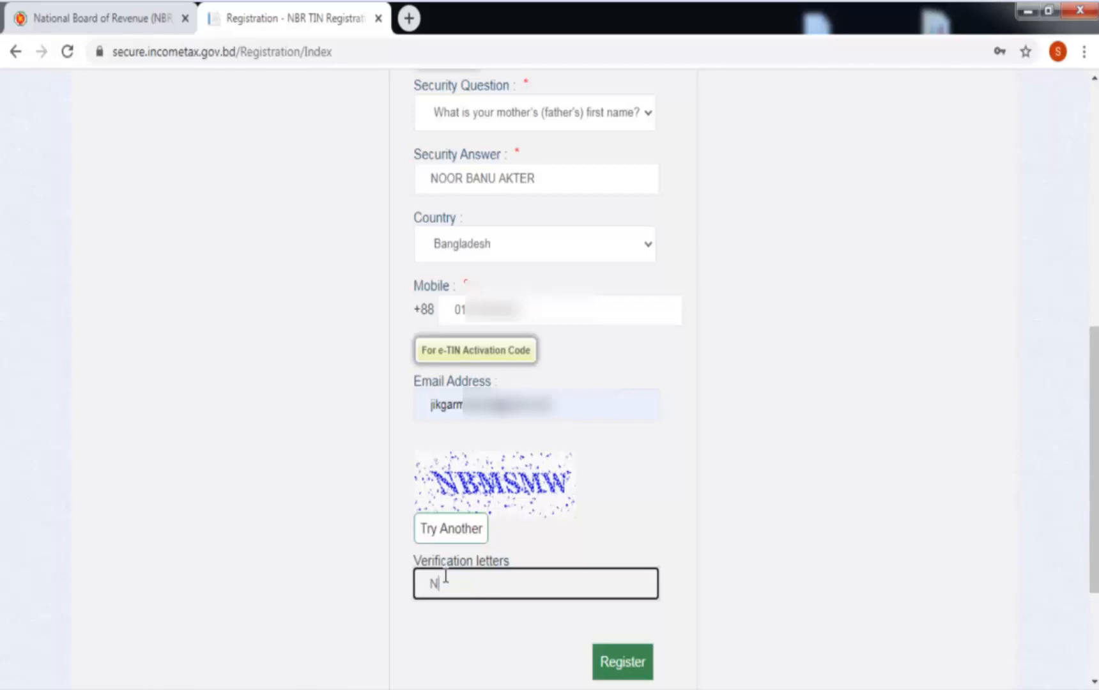
type("BMSMW")
Submit the registration and enter the SMS activation code on the Mobile Activation page.
left_click(615, 665)
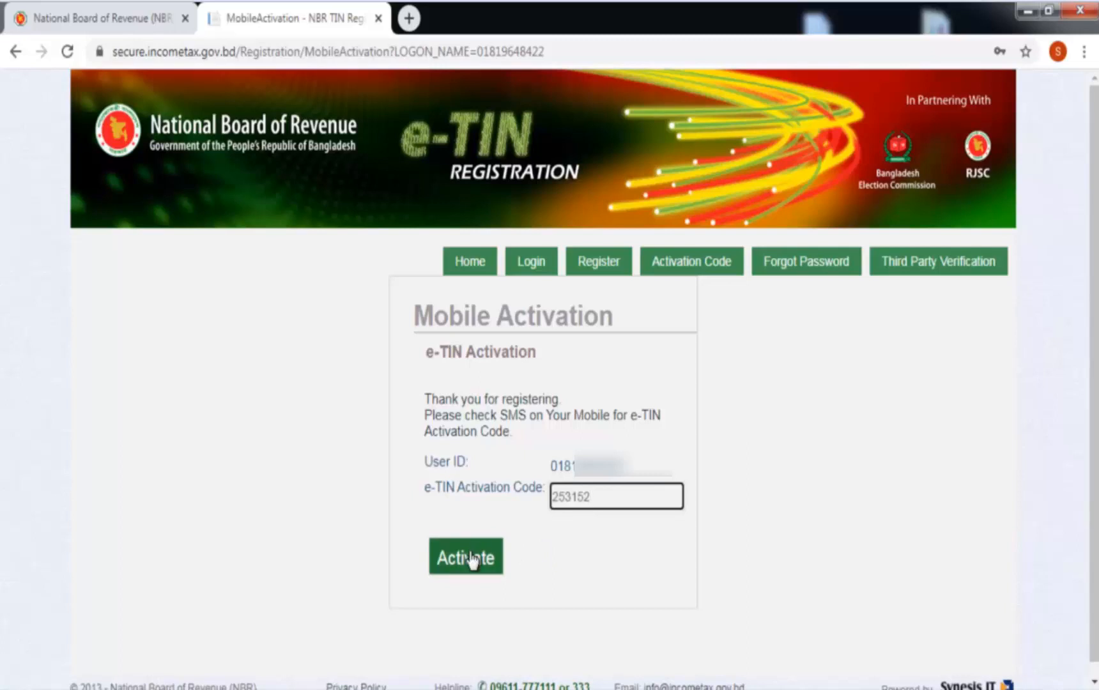
left_click(472, 557)
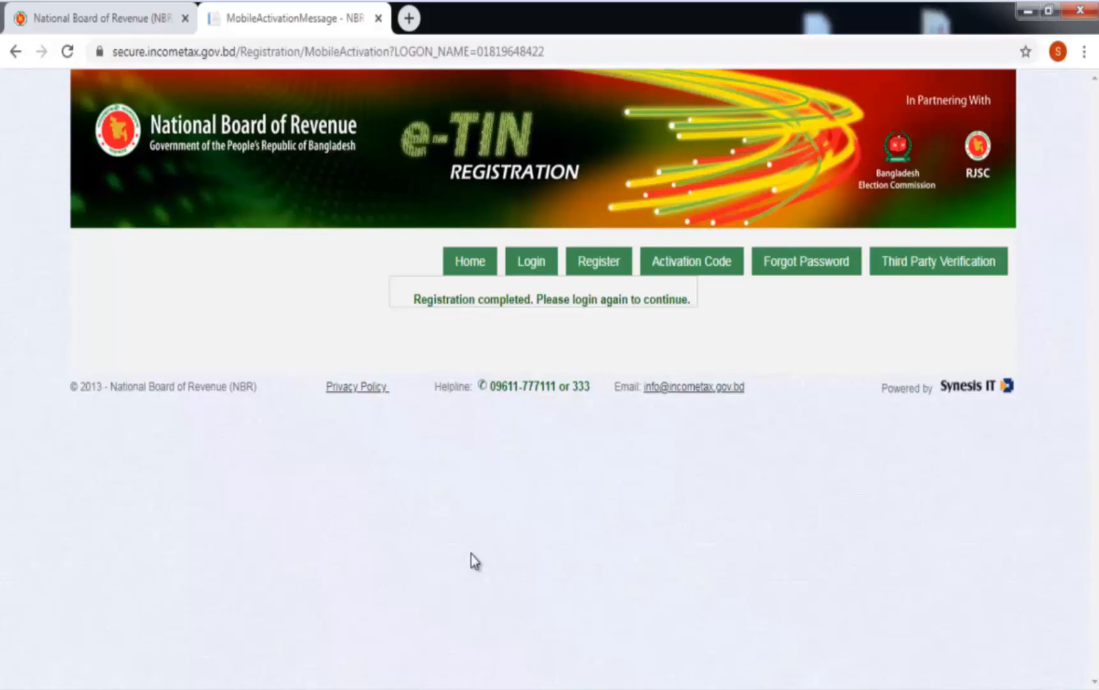
Log in with the new user ID and password to reach the TIN services welcome page.
left_click(533, 270)
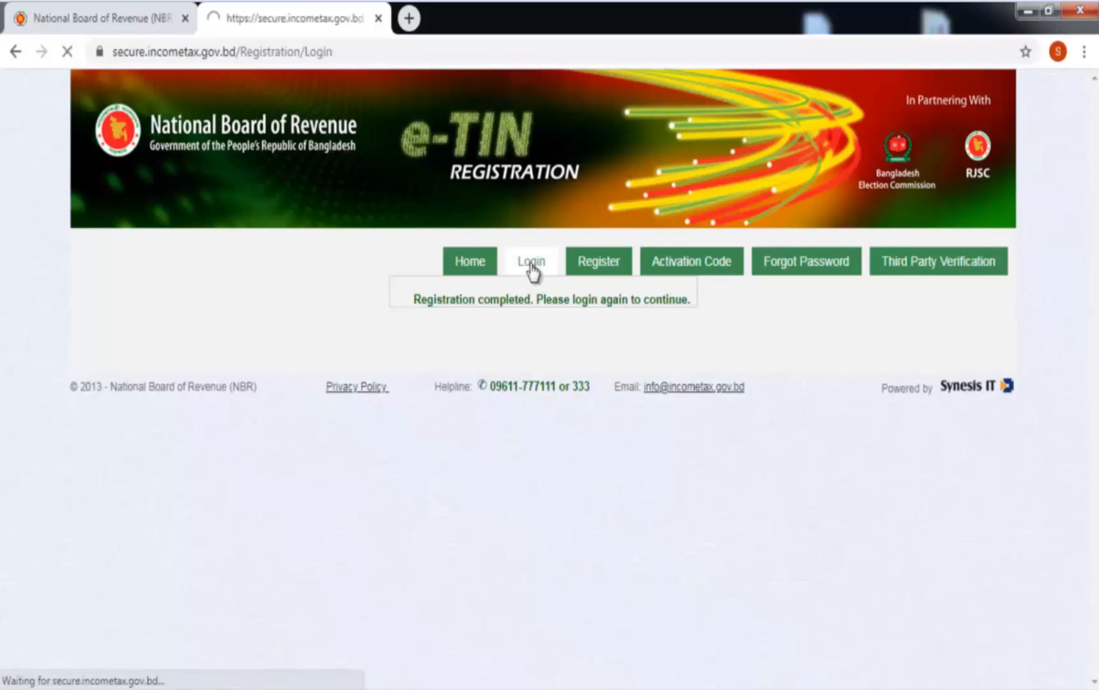
left_click(484, 391)
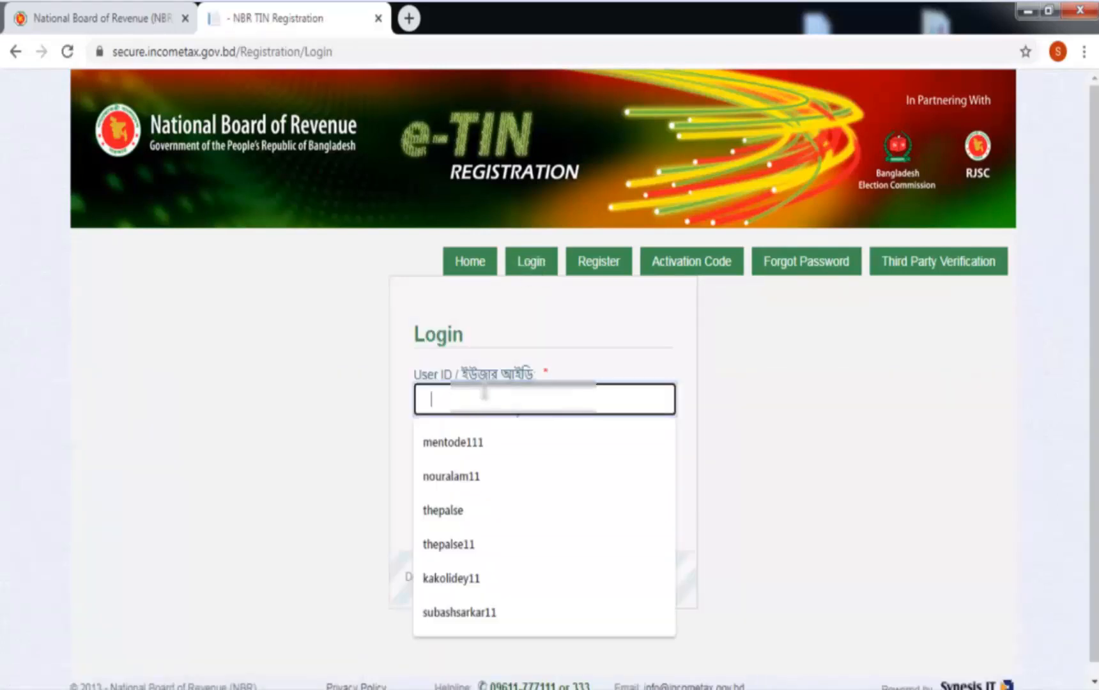
type("018")
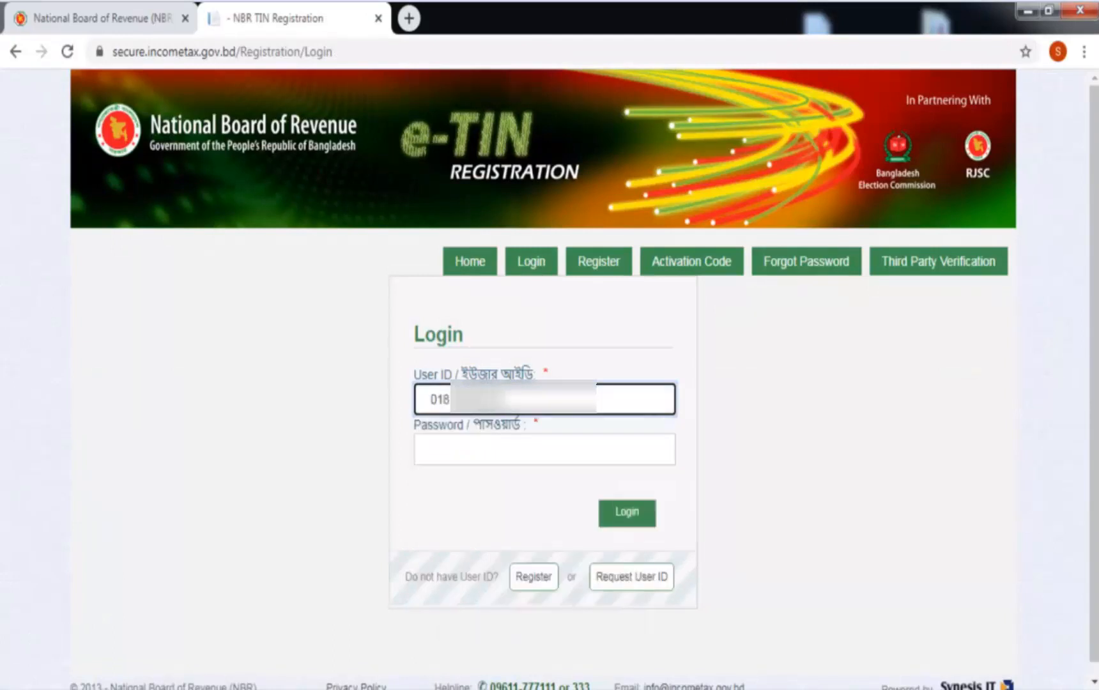
left_click(483, 454)
type("•••••••••")
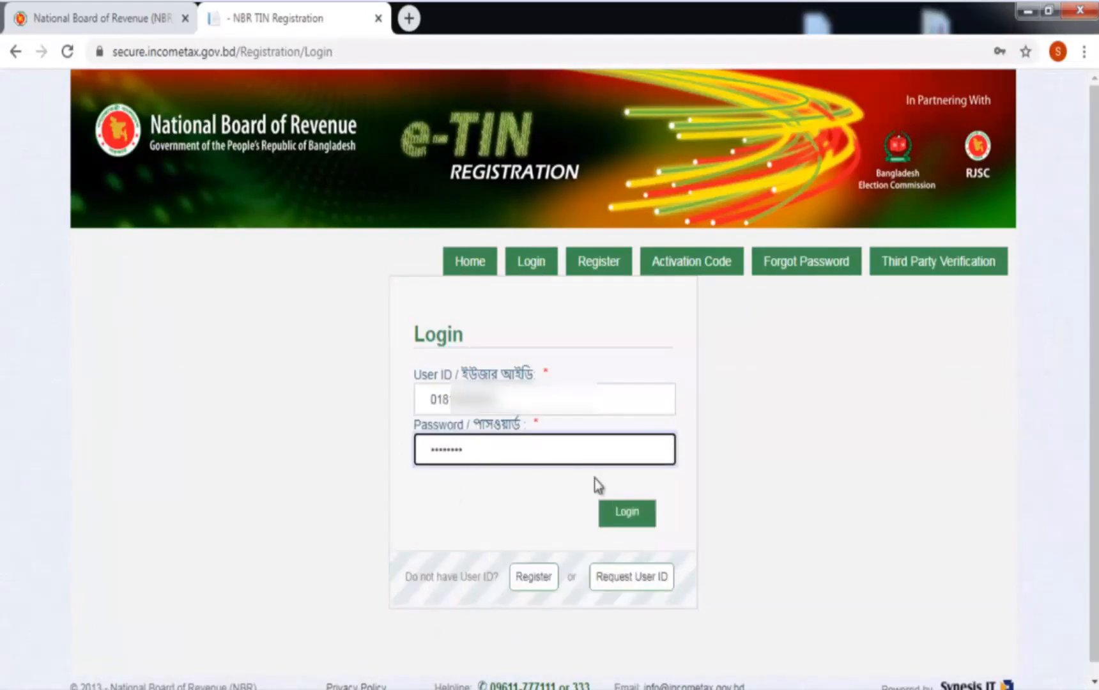
left_click(624, 519)
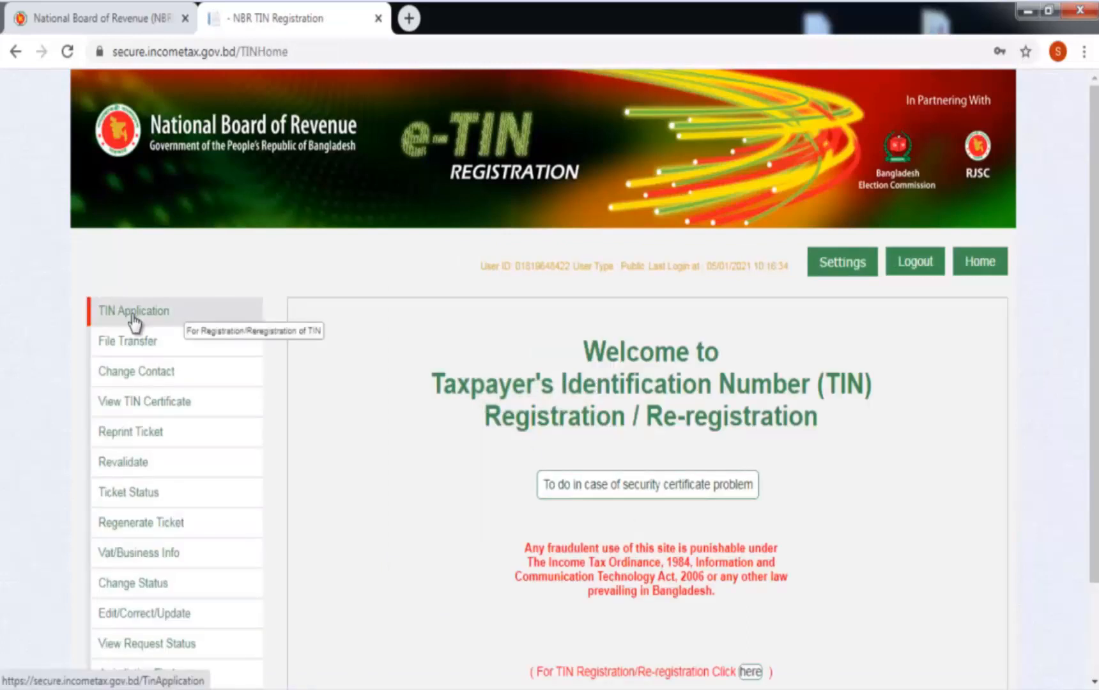
Start a TIN application as a firm not registered with RJSC, with Business (Individual/Firm) income in Dhaka.
left_click(133, 313)
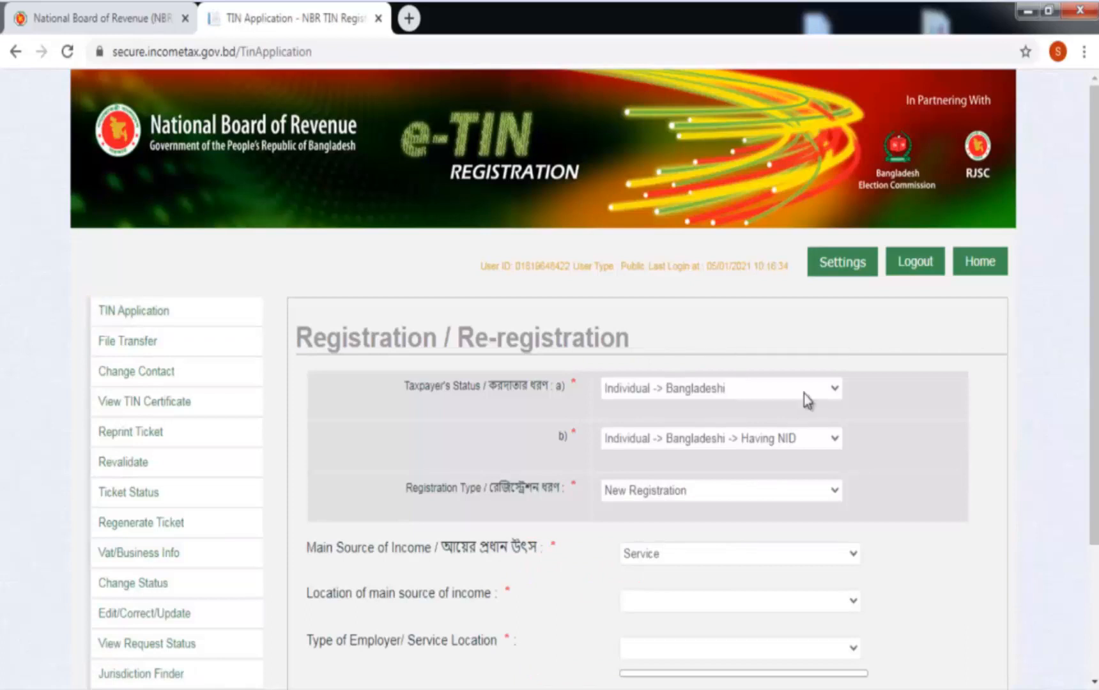
scroll(815, 376, "down", 1)
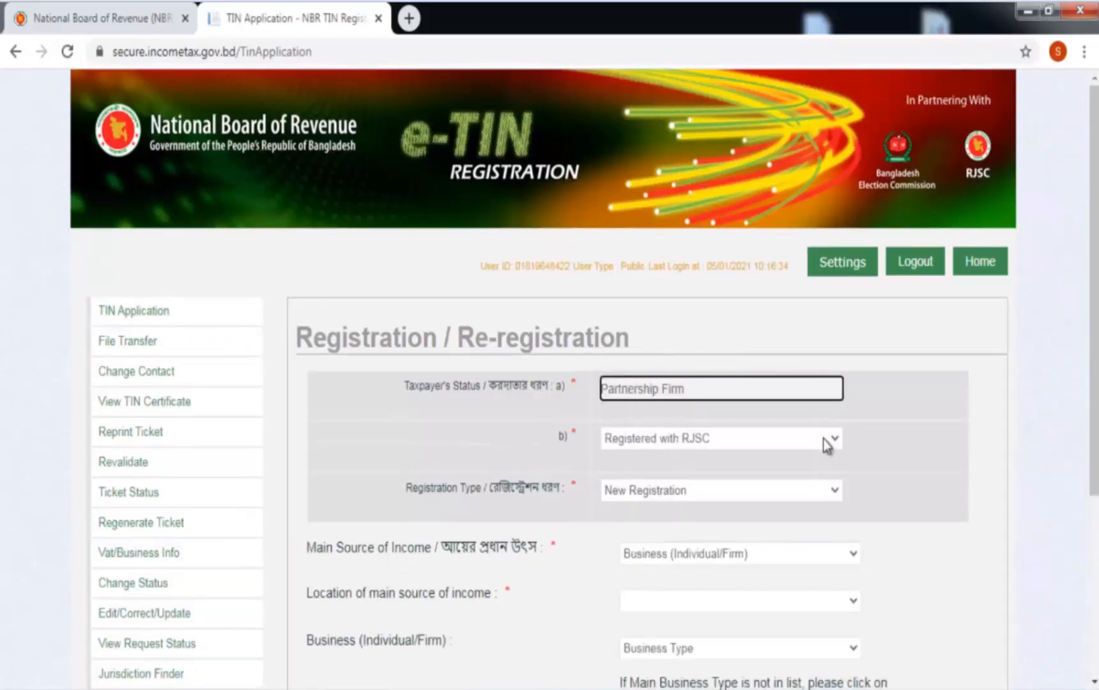
left_click(824, 440)
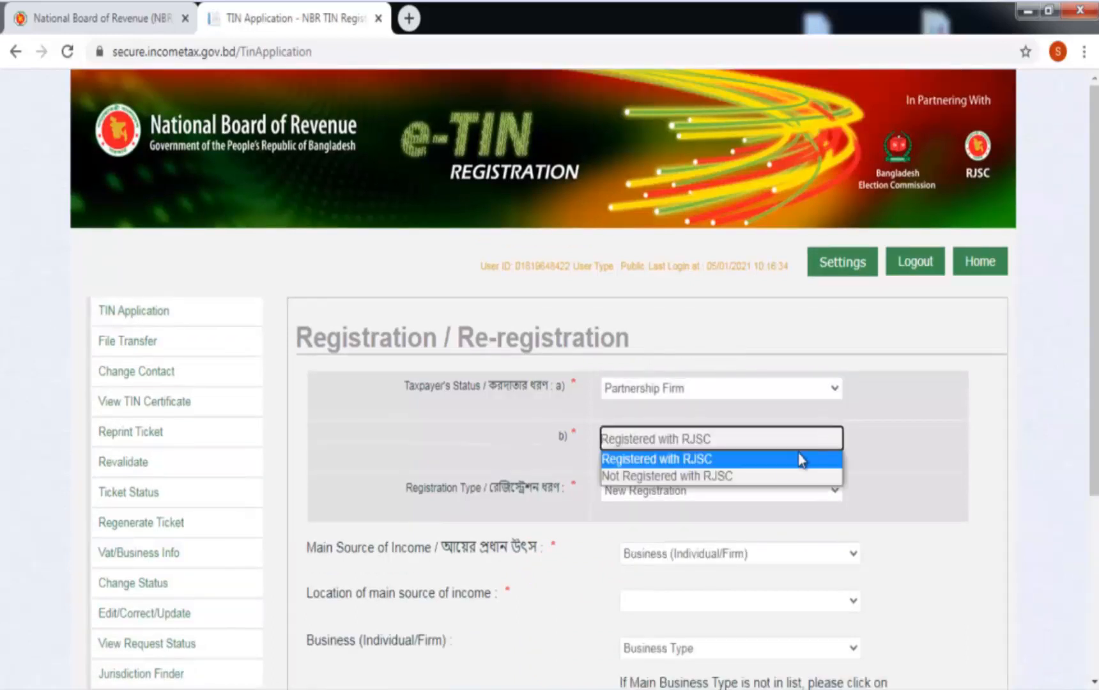
left_click(780, 484)
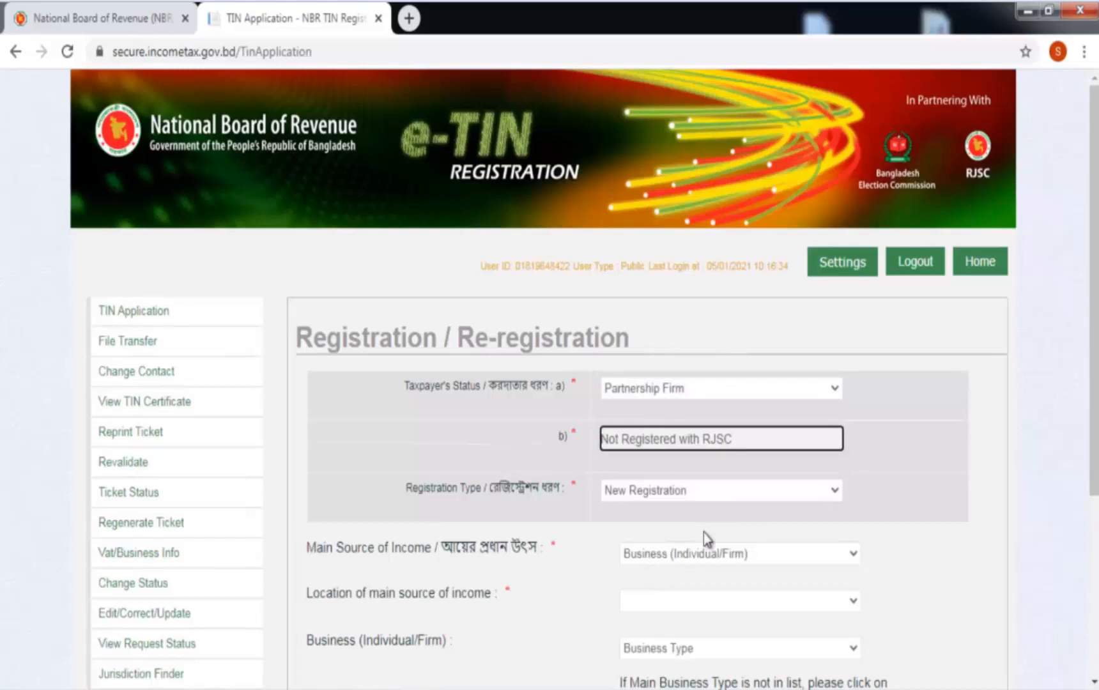
scroll(703, 533, "down", 3)
left_click(833, 364)
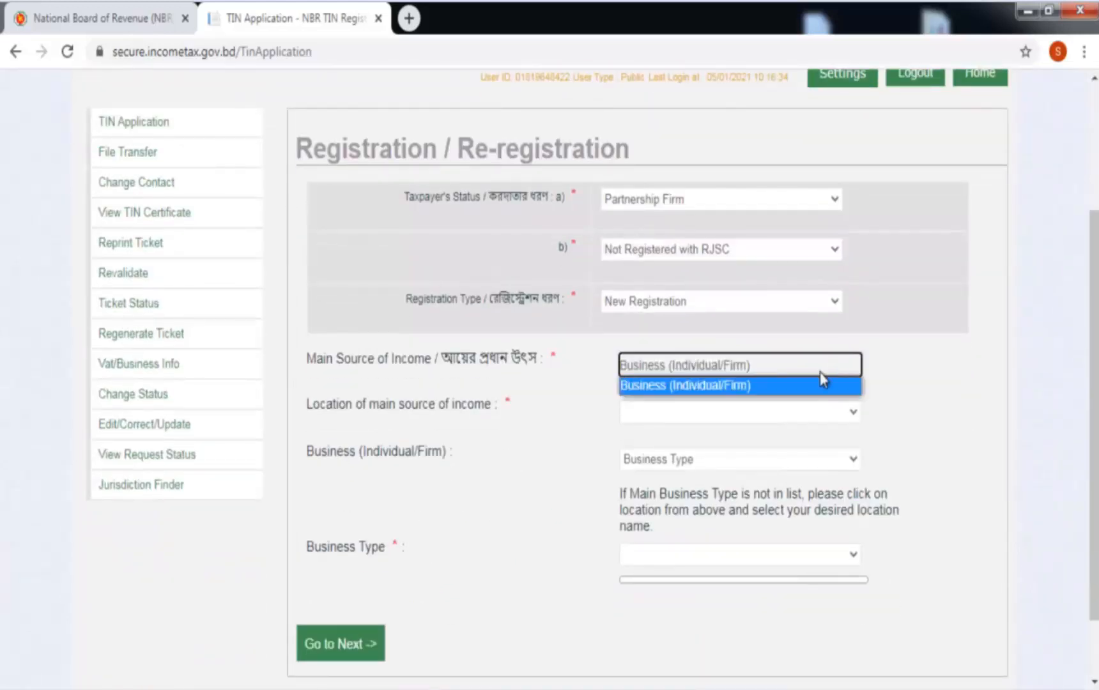
left_click(817, 385)
left_click(807, 419)
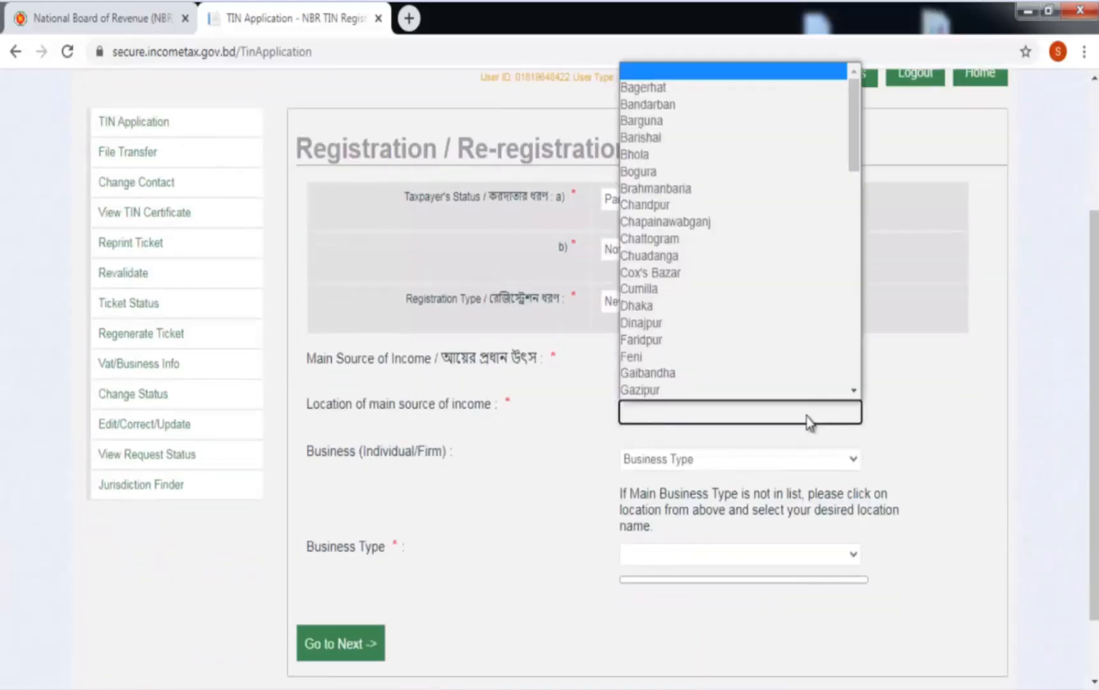
scroll(672, 270, "down", 1)
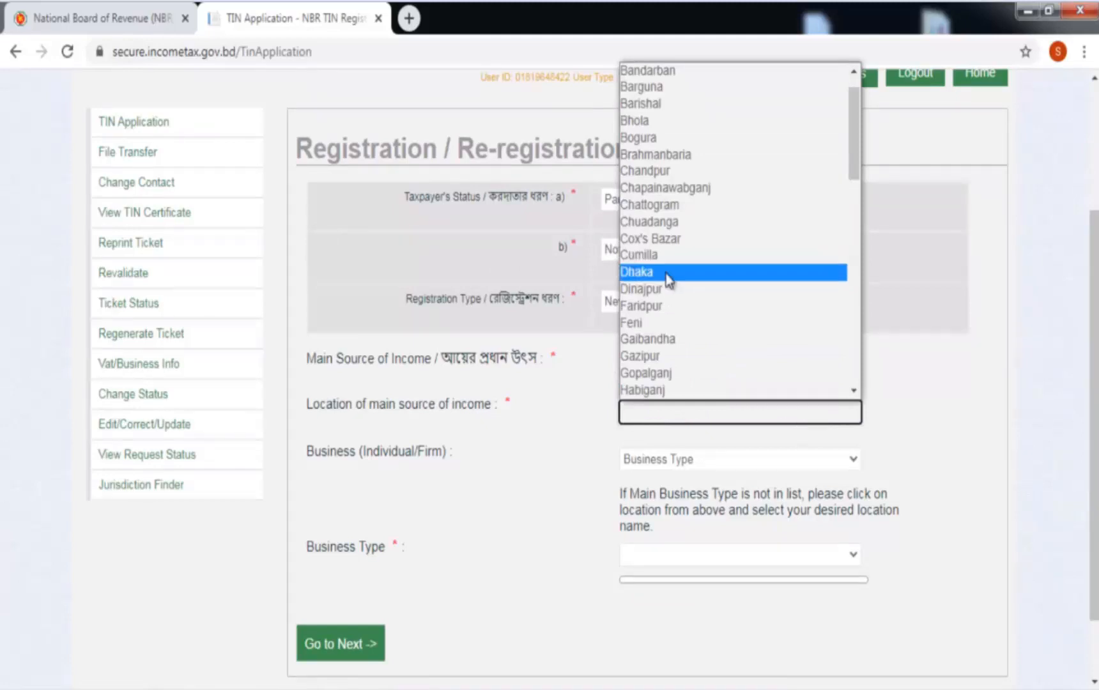
left_click(666, 275)
Specify the business by location as Jatrabari (North) 1,2 and continue to Basic Information.
left_click(840, 460)
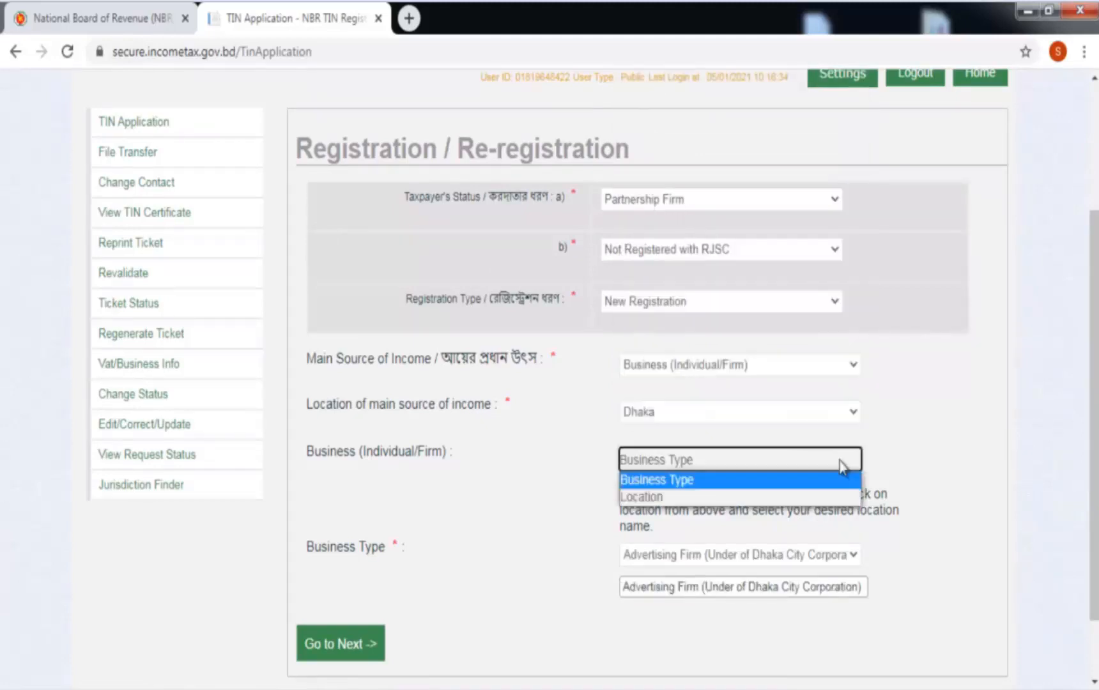
left_click(787, 497)
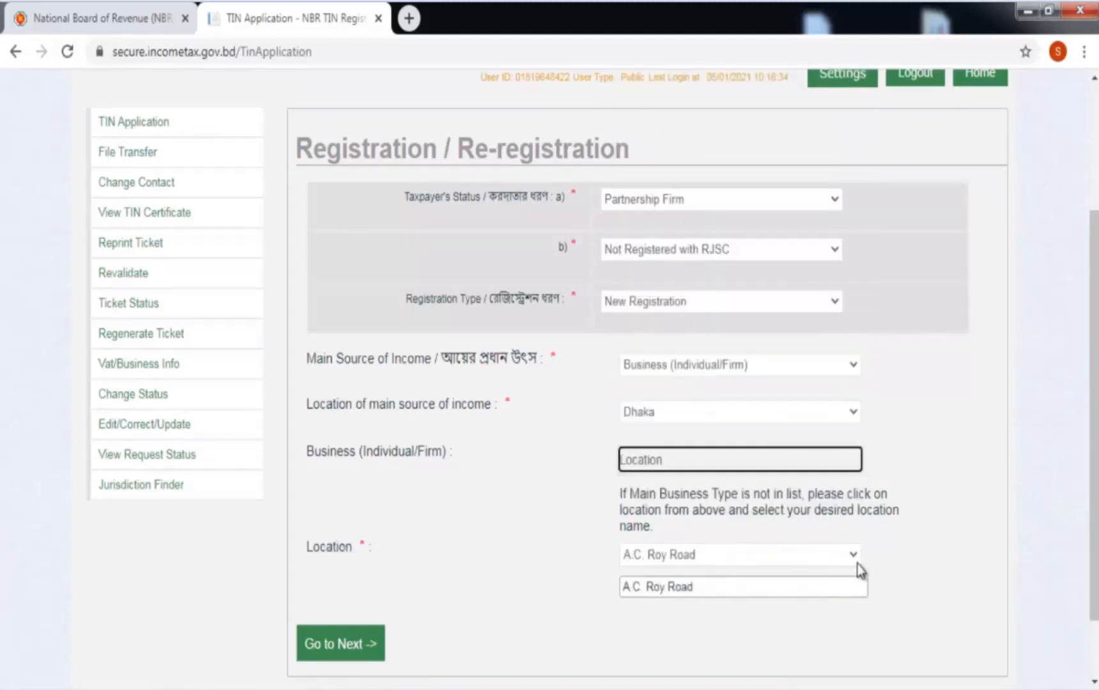
left_click(854, 554)
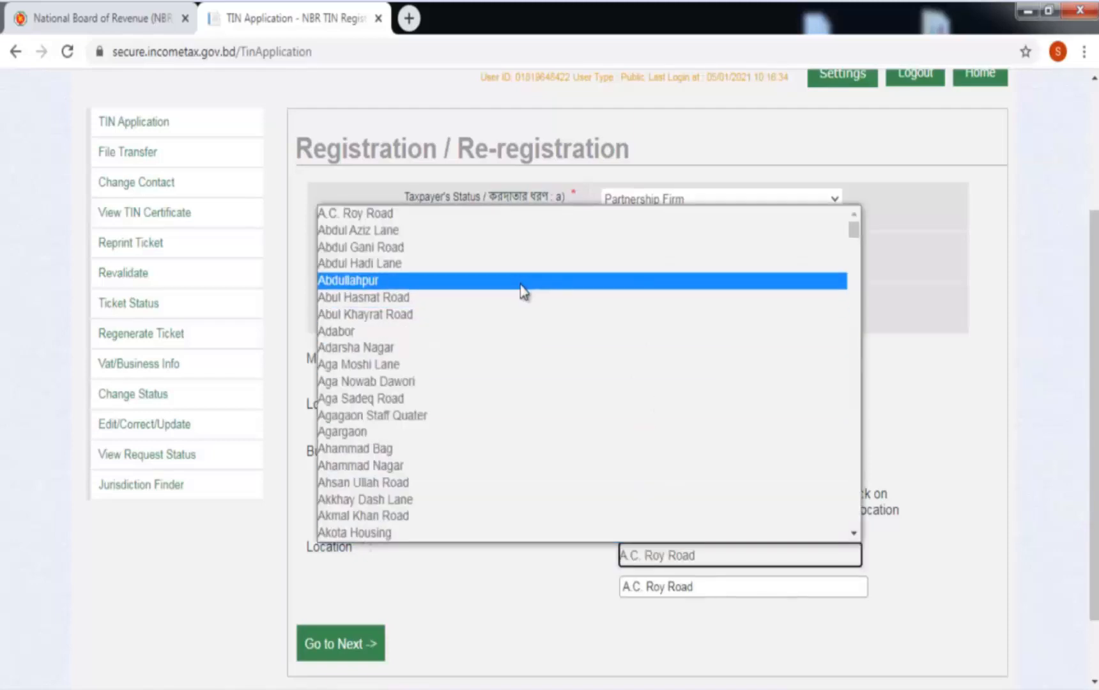
scroll(520, 319, "down", 5)
scroll(522, 409, "down", 15)
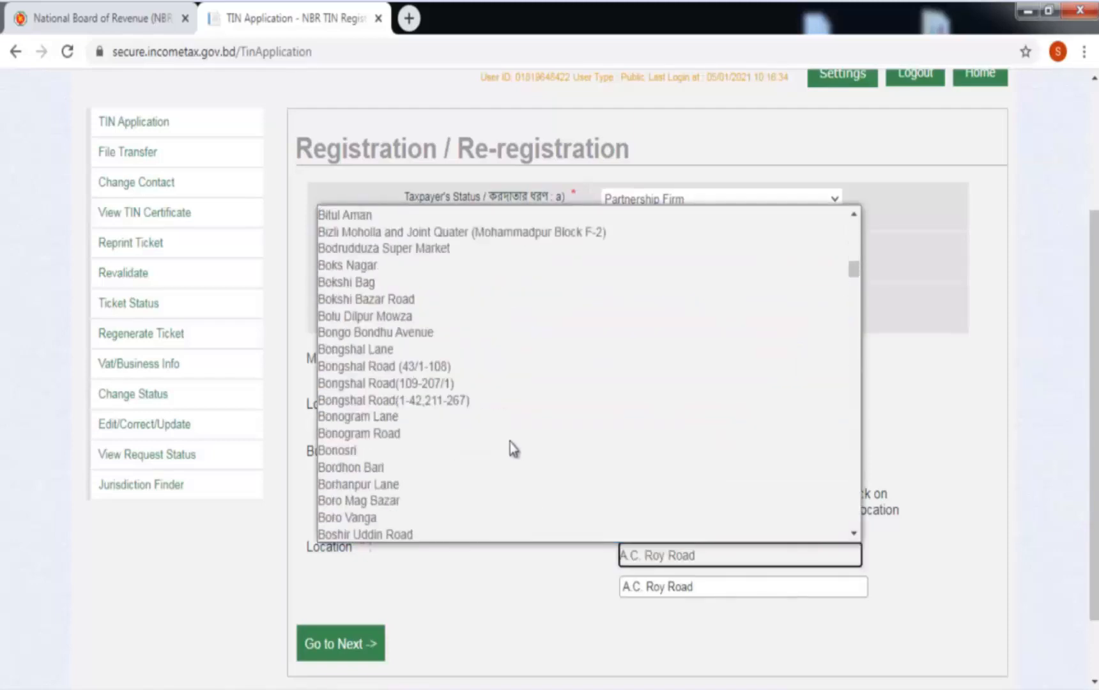
scroll(510, 442, "down", 20)
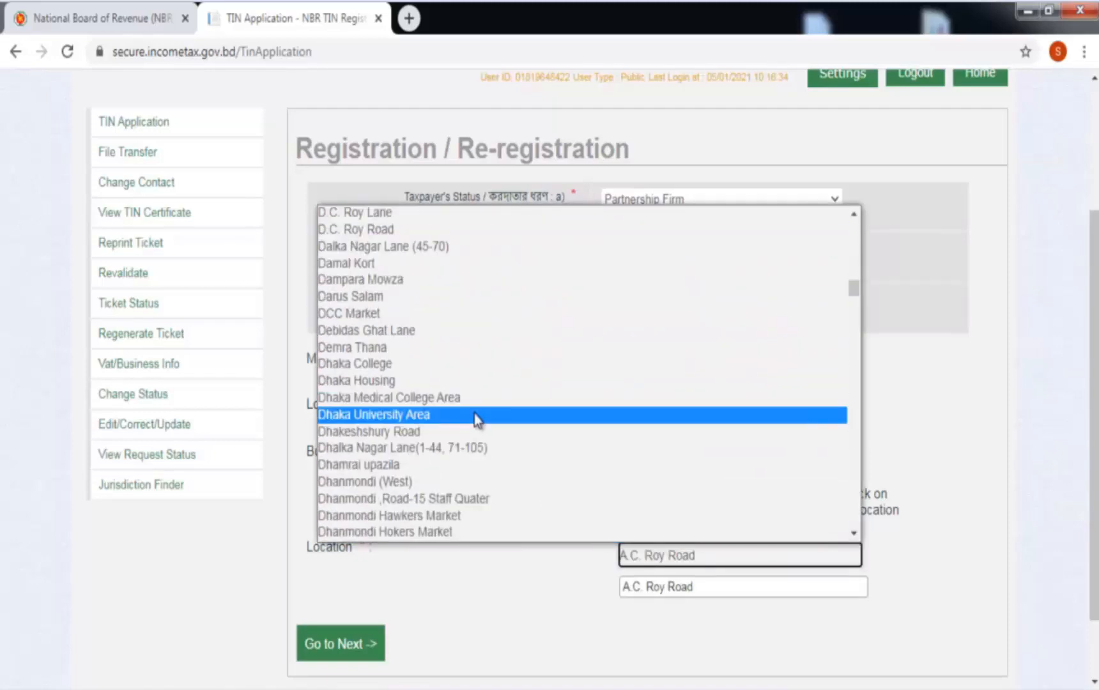
scroll(466, 415, "down", 15)
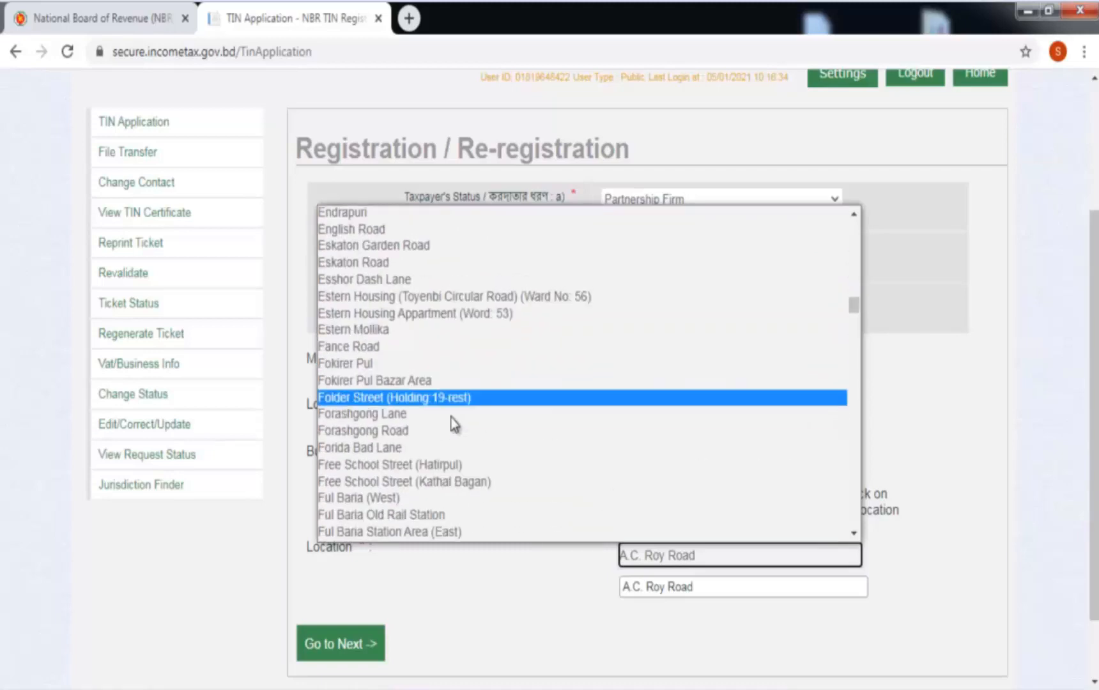
scroll(453, 427, "down", 20)
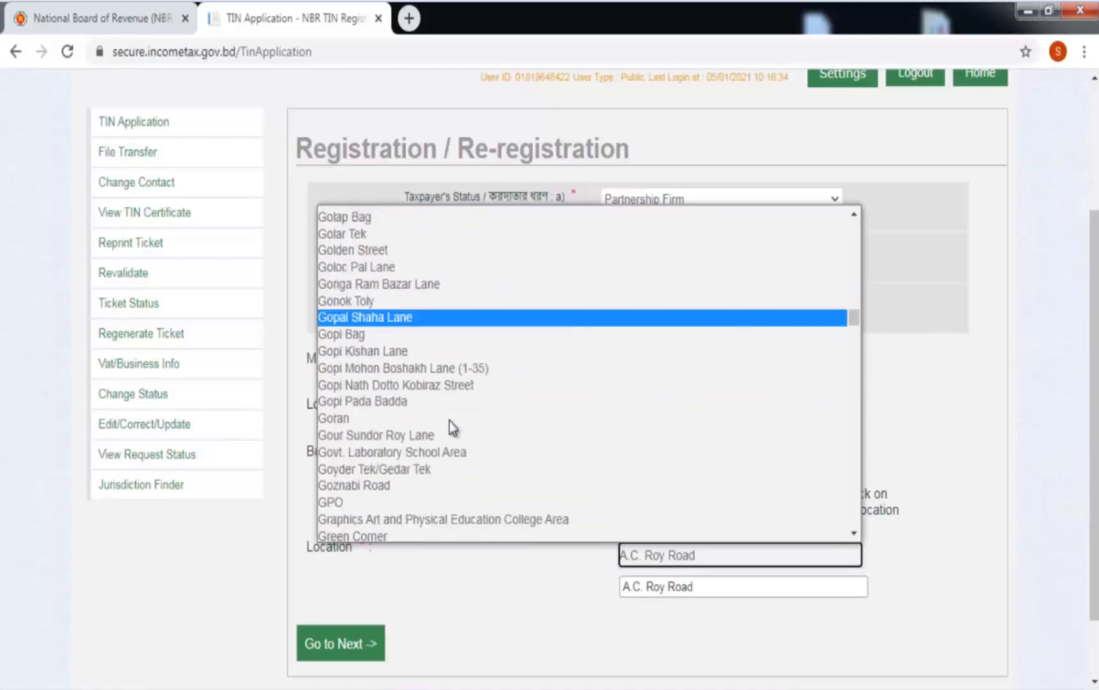
scroll(449, 427, "down", 20)
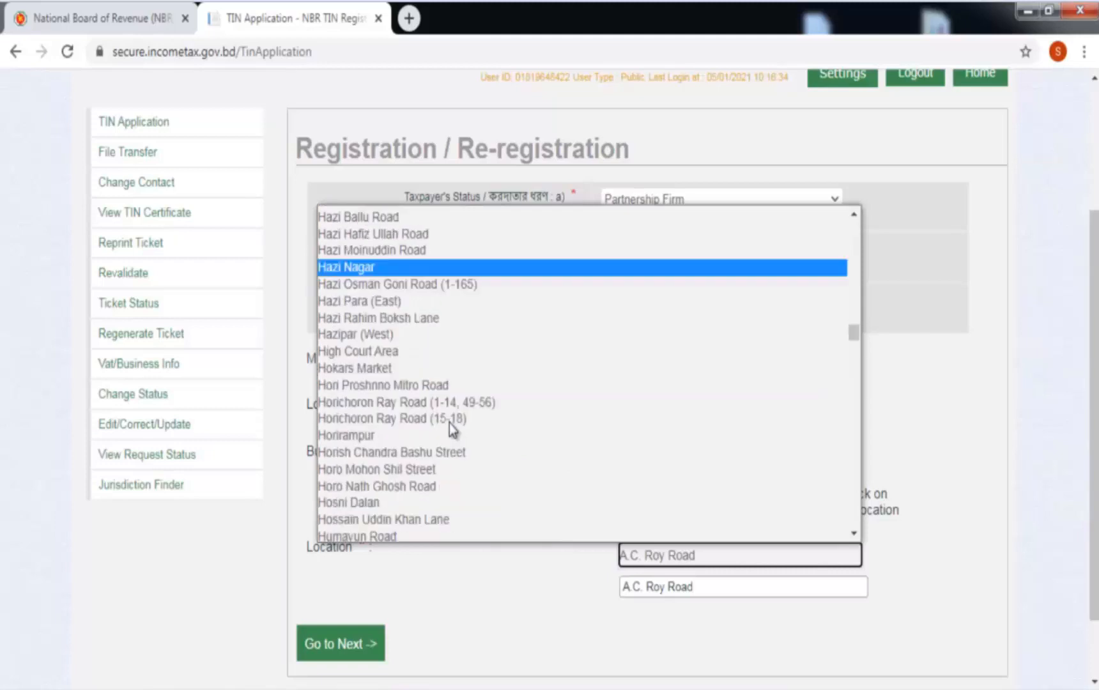
scroll(450, 425, "up", 20)
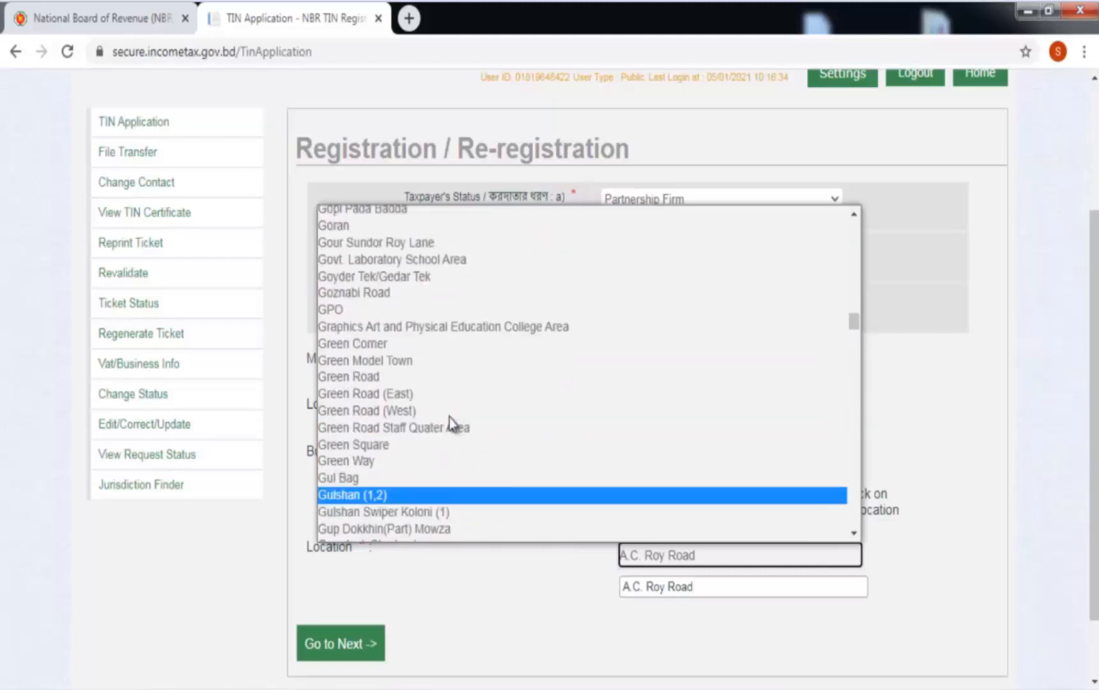
scroll(449, 417, "down", 20)
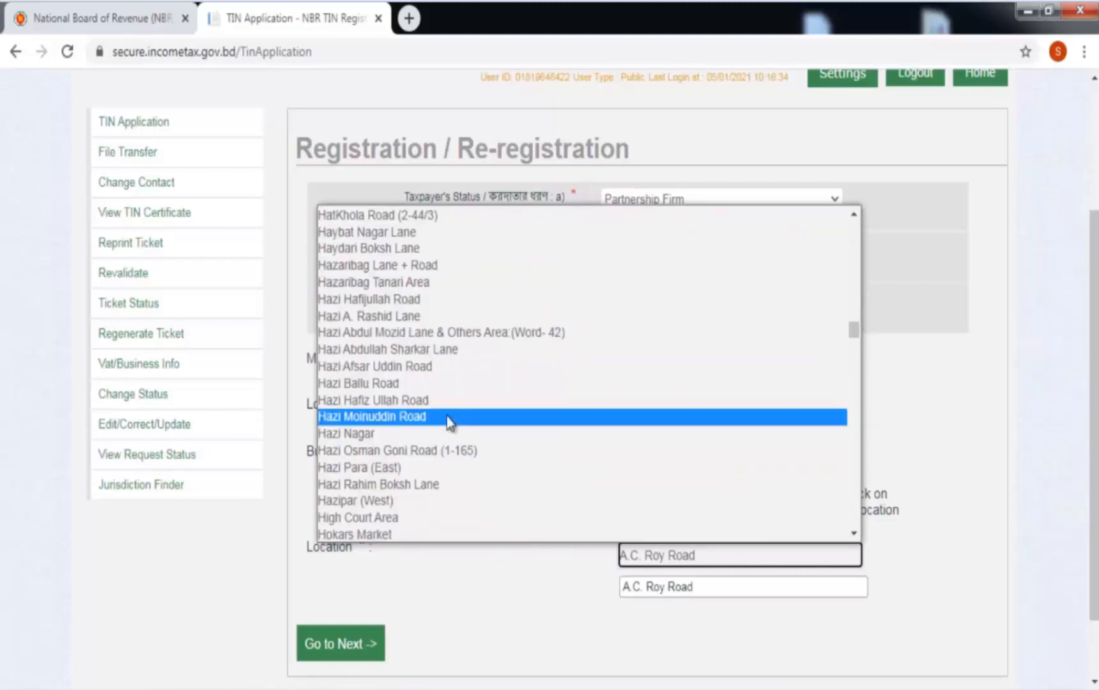
scroll(446, 415, "down", 2)
scroll(449, 423, "down", 4)
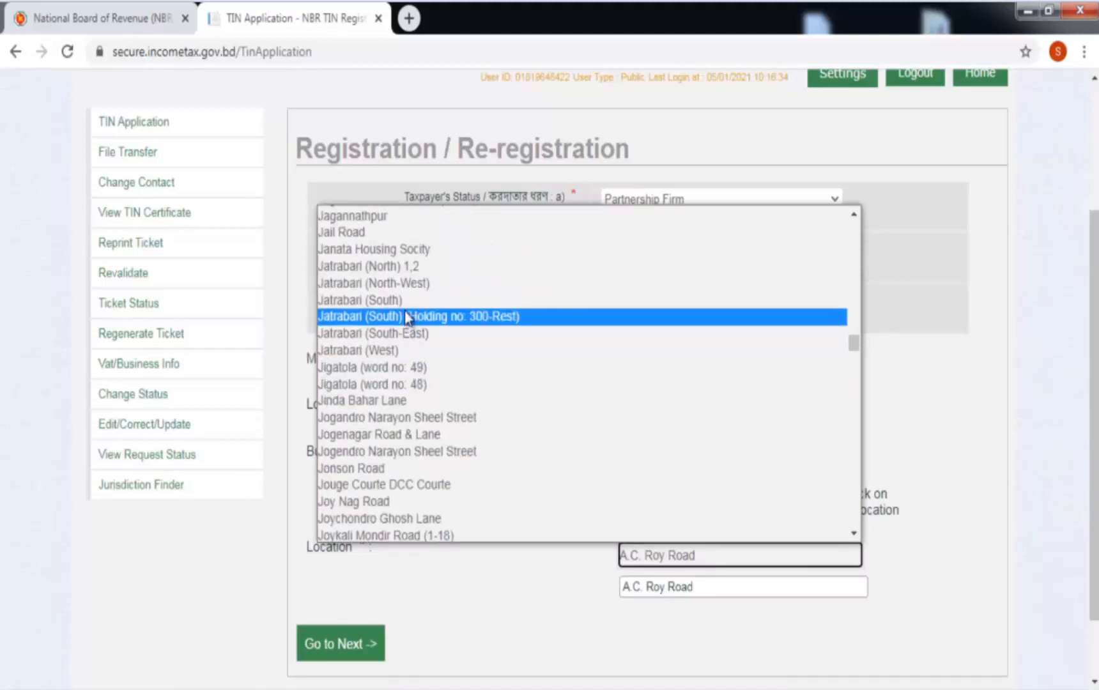
left_click(409, 267)
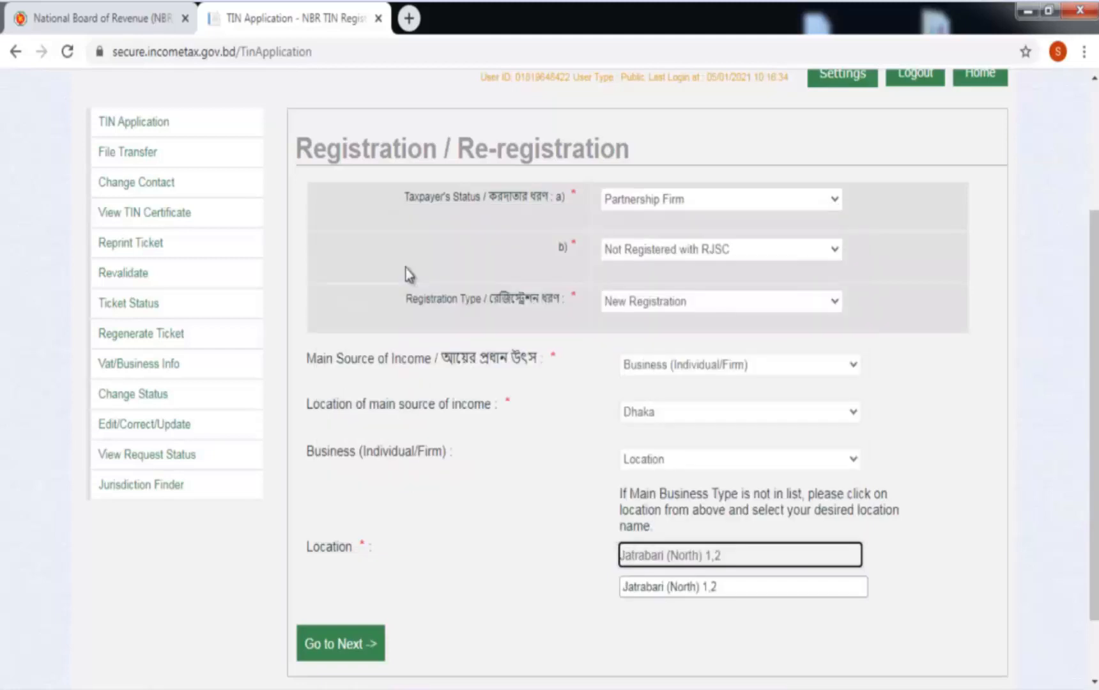
left_click(358, 645)
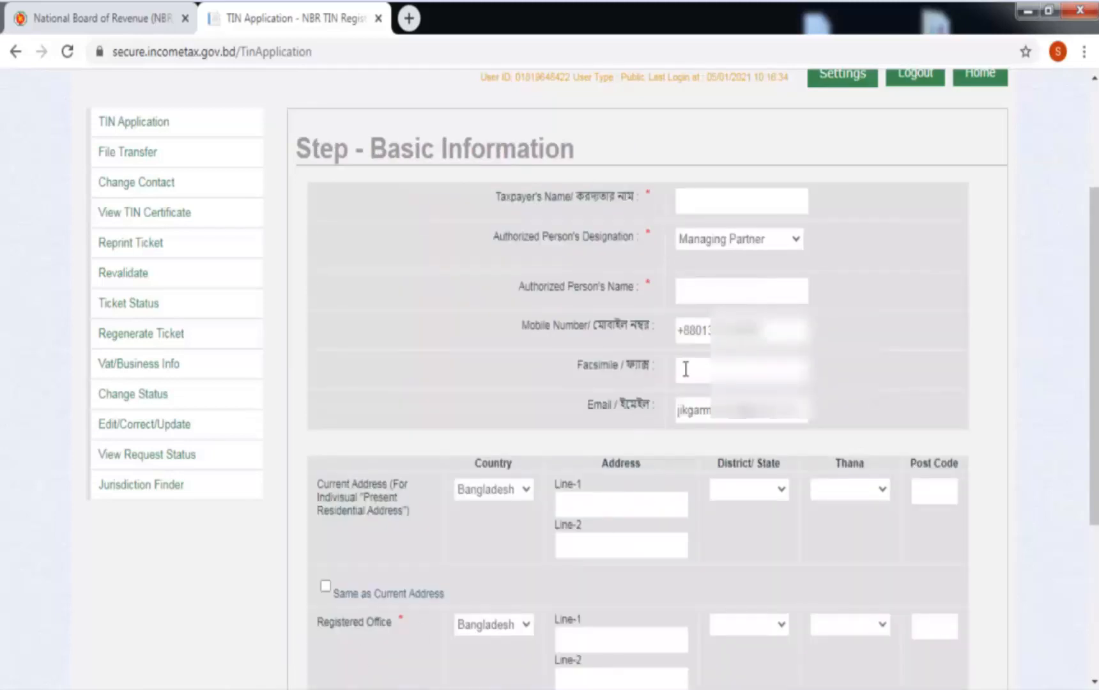
Fill the taxpayer's name and the authorized person's name from saved autofill entries.
left_click(687, 200)
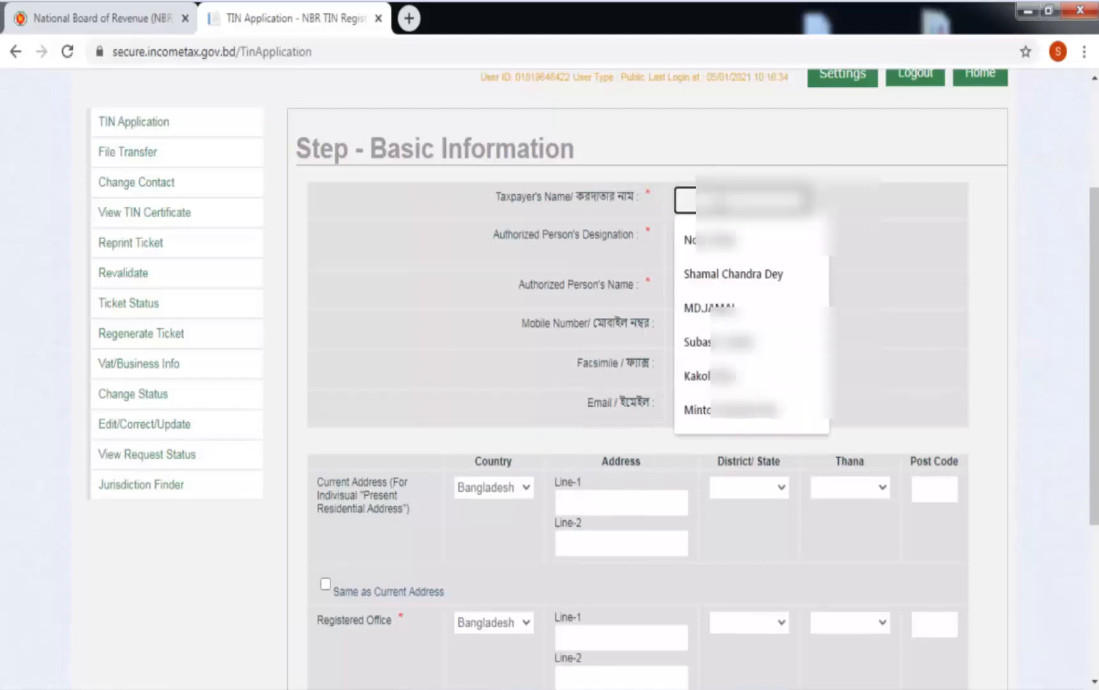
type("JI")
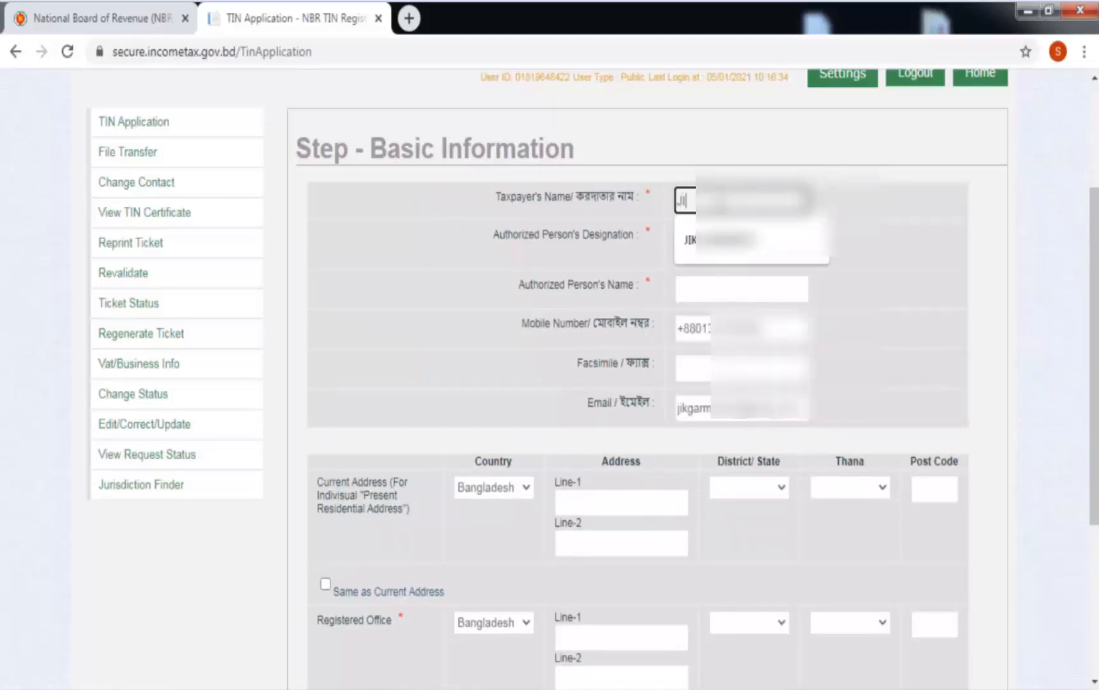
type("K")
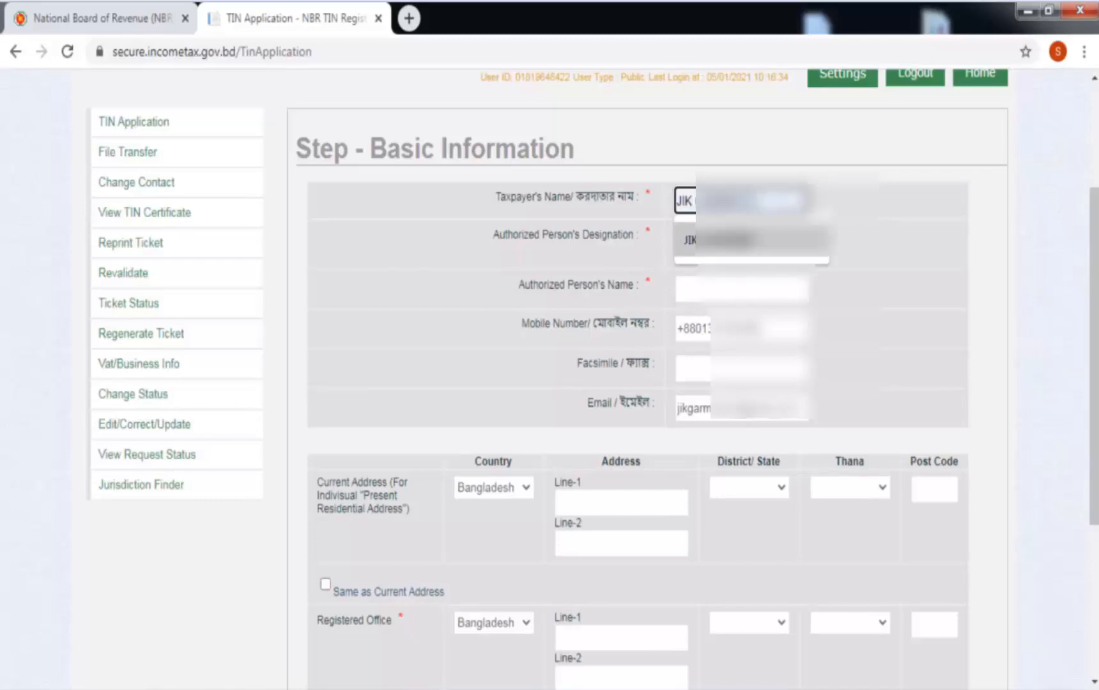
left_click(738, 241)
left_click(737, 282)
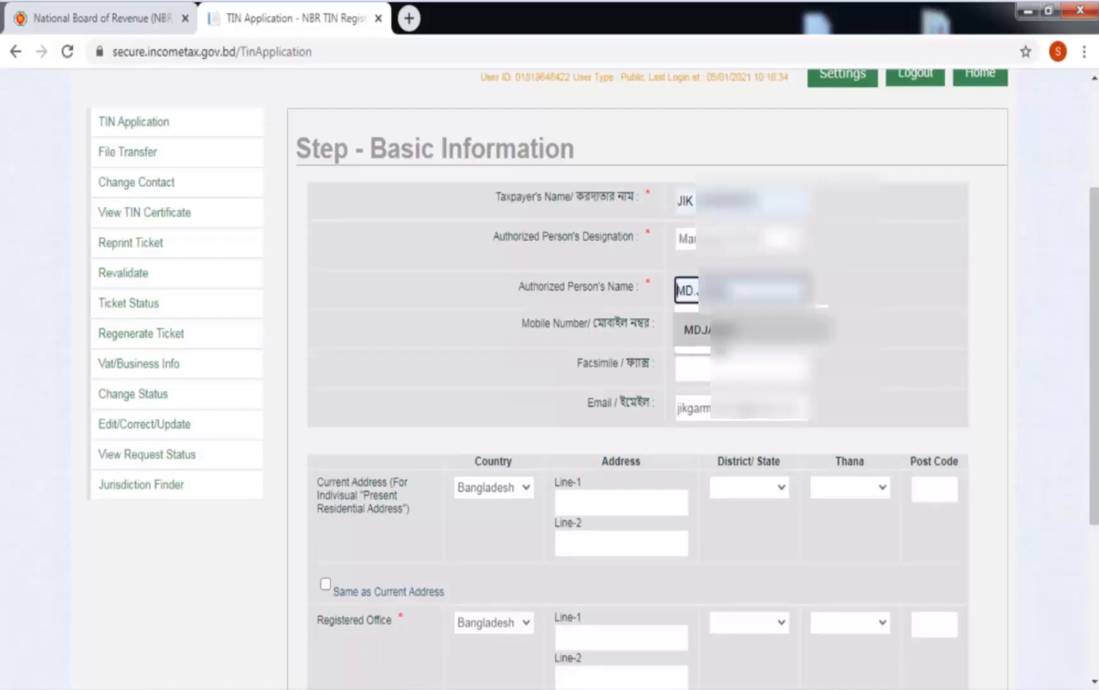
left_click(735, 334)
left_click(748, 374)
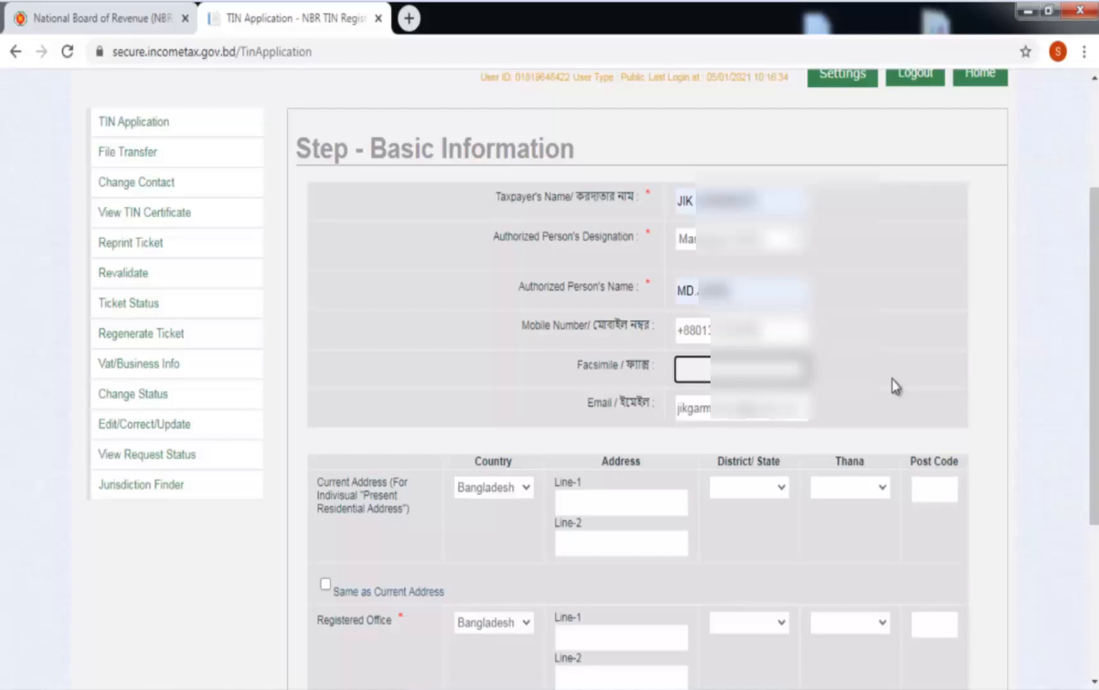
left_click(621, 503)
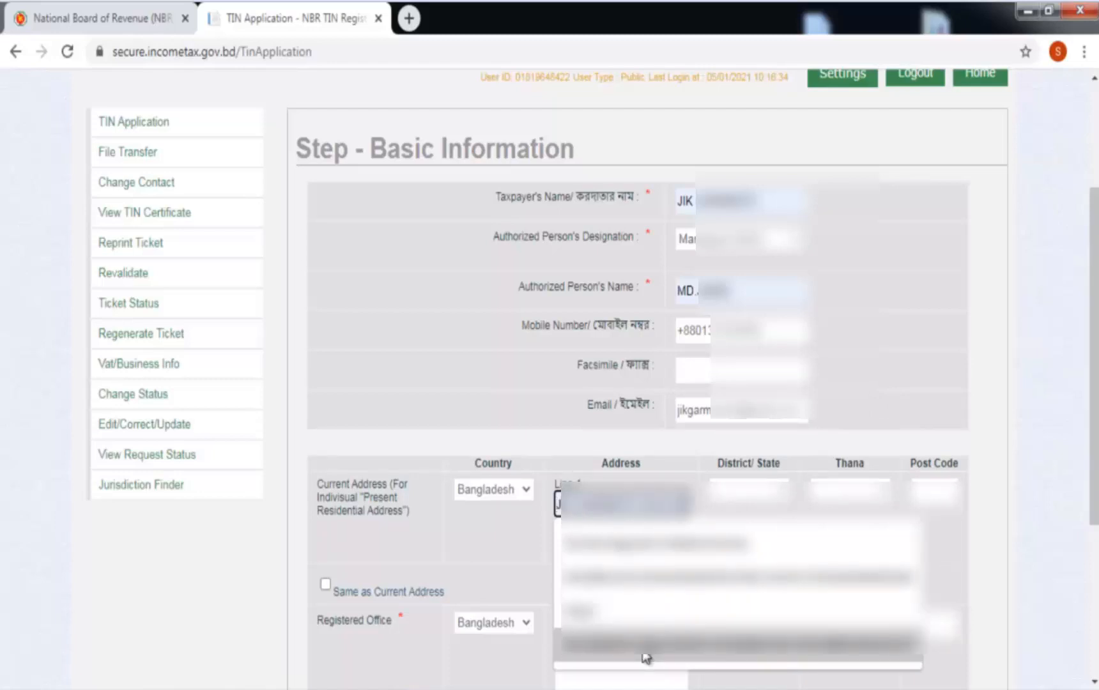
Set the current address to Dhaka district, Jatrabari thana, post code 1204, and copy it to the registered office.
left_click(645, 658)
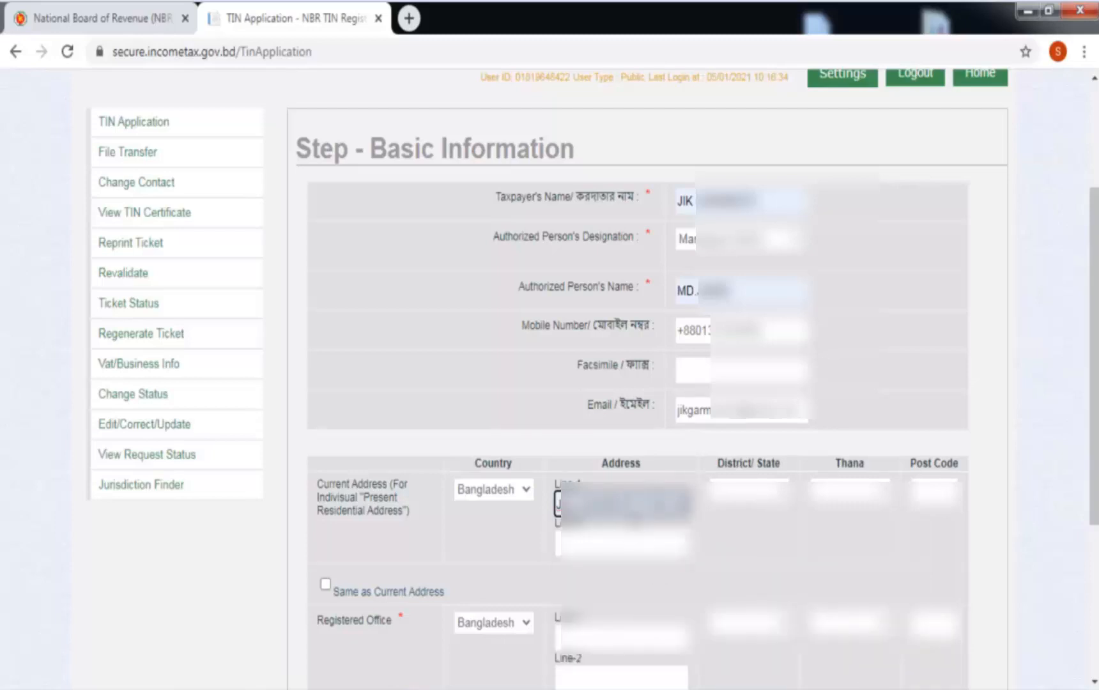
left_click(785, 492)
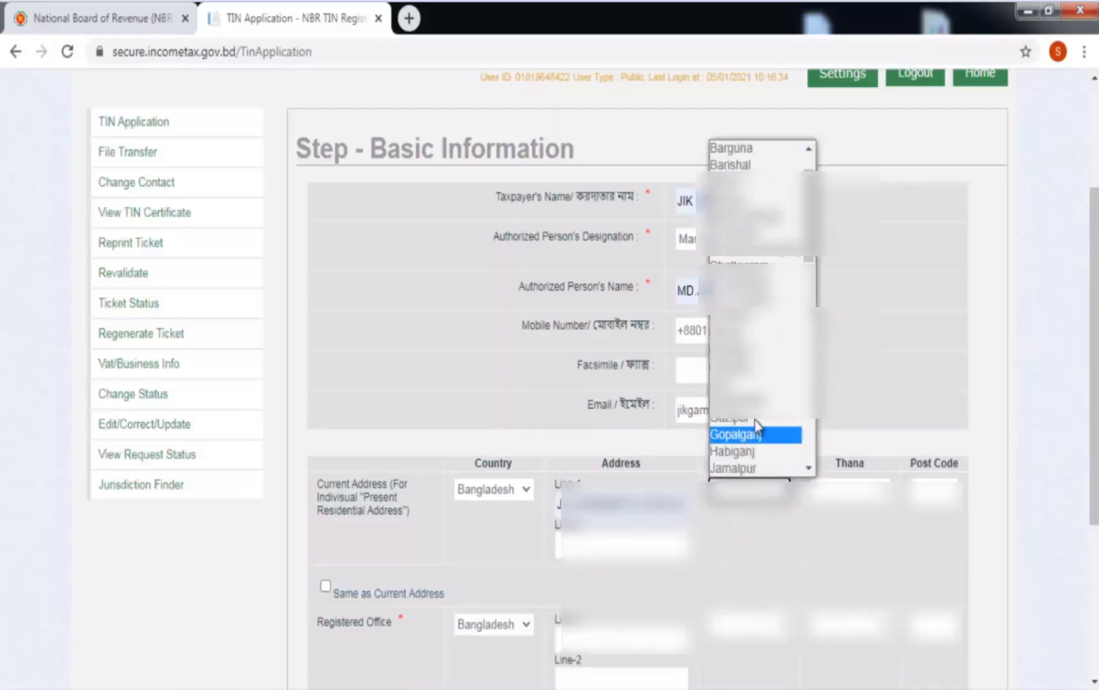
left_click(755, 335)
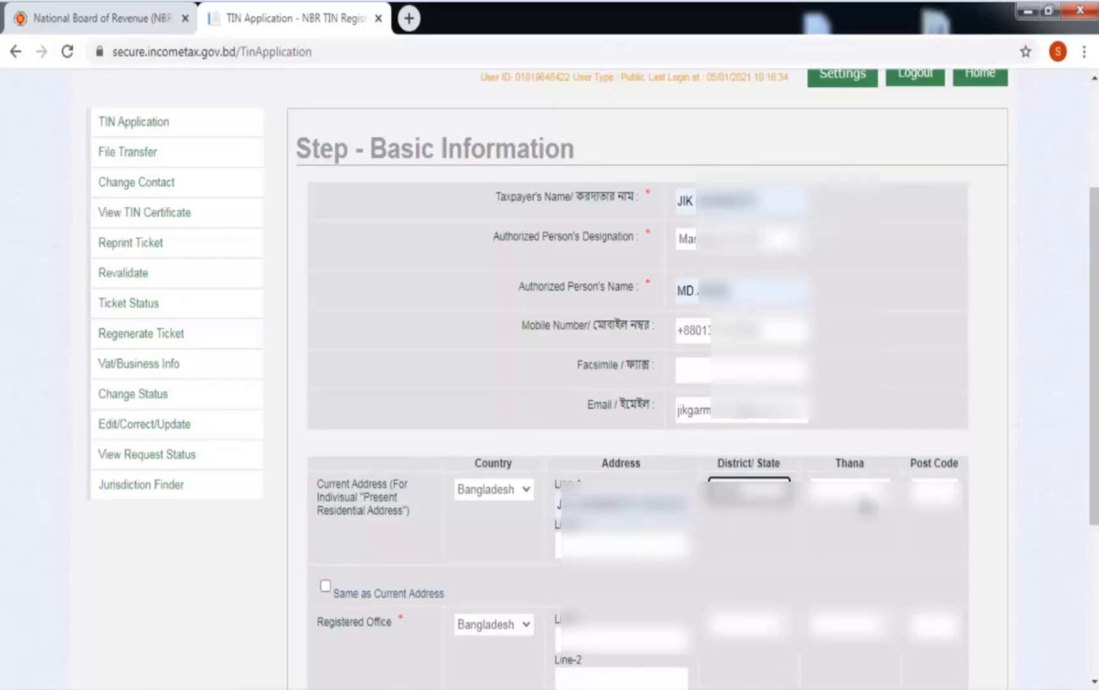
left_click(863, 504)
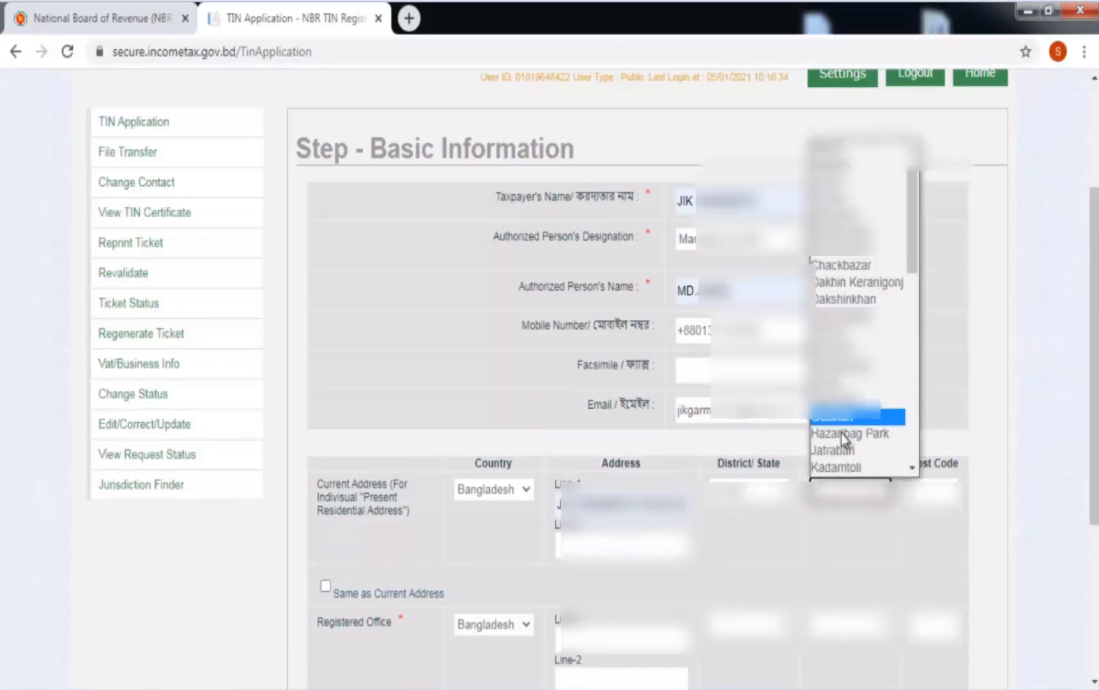
left_click(840, 450)
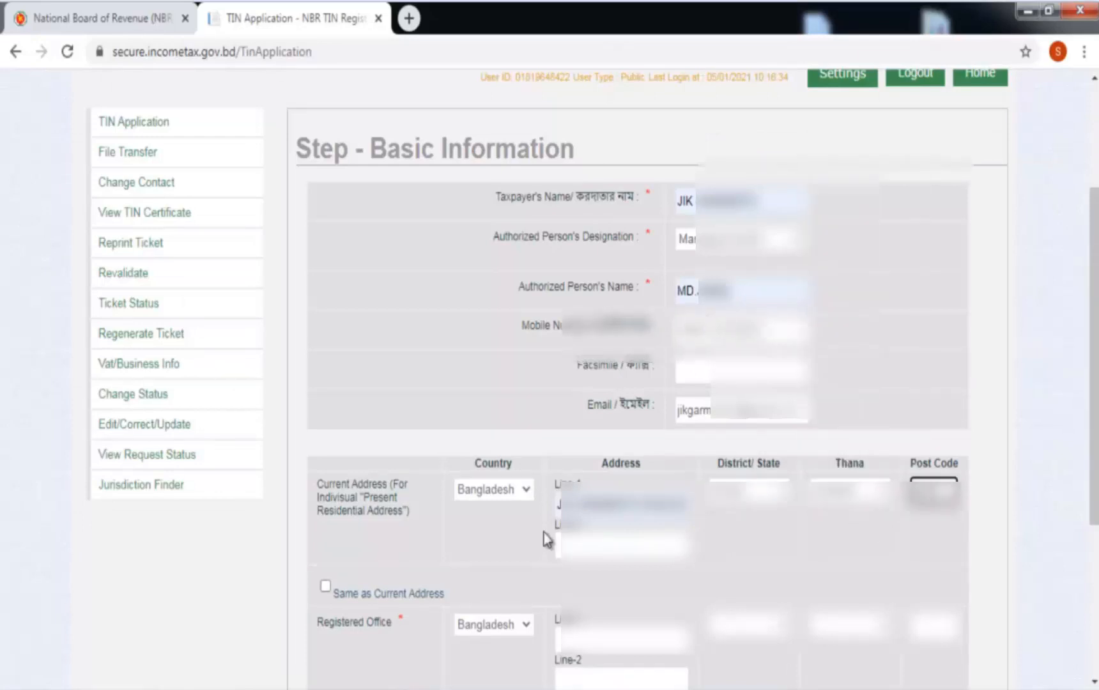
scroll(546, 538, "down", 3)
left_click(325, 396)
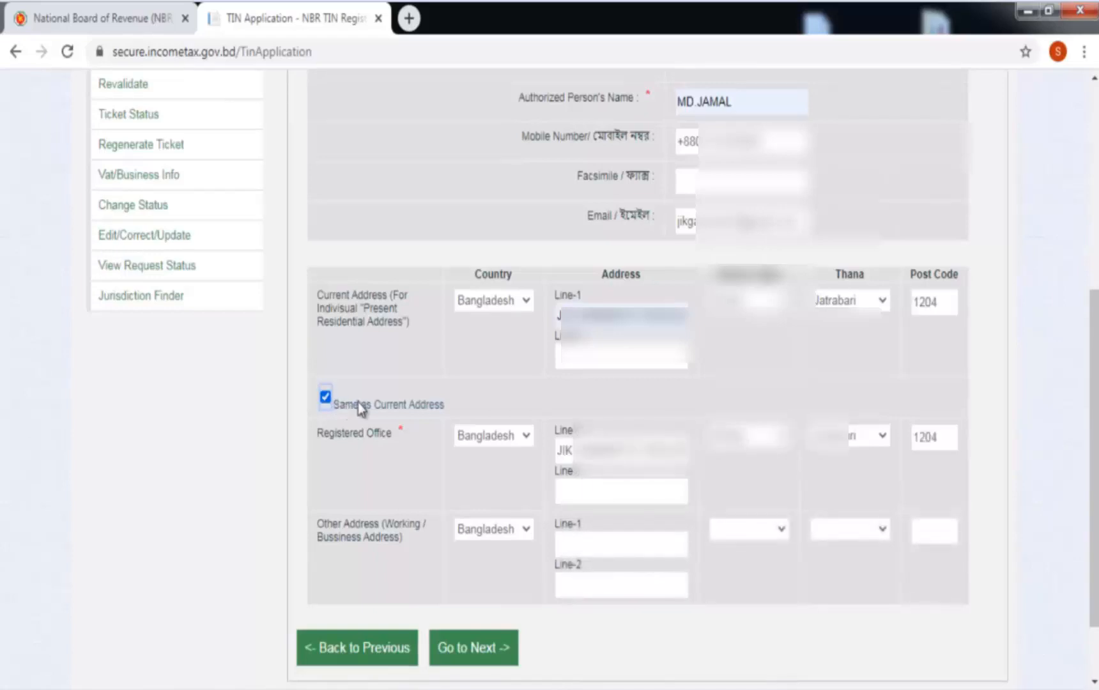
left_click(447, 650)
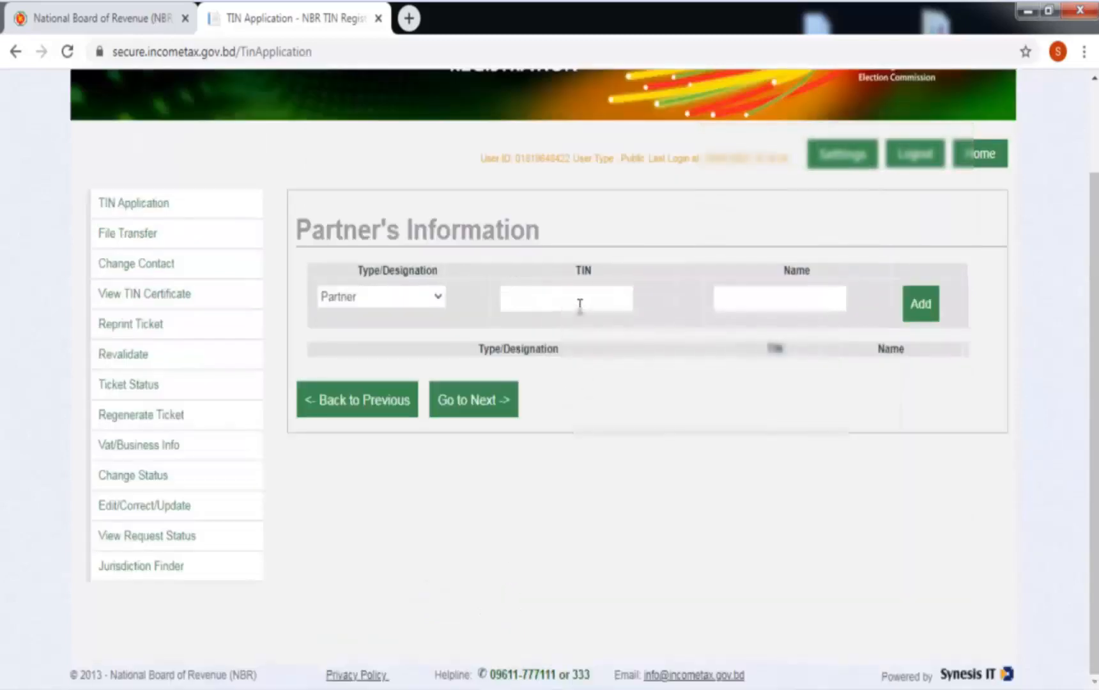
Add three partners using their saved TINs and names, then continue to the Final Preview.
left_click(579, 305)
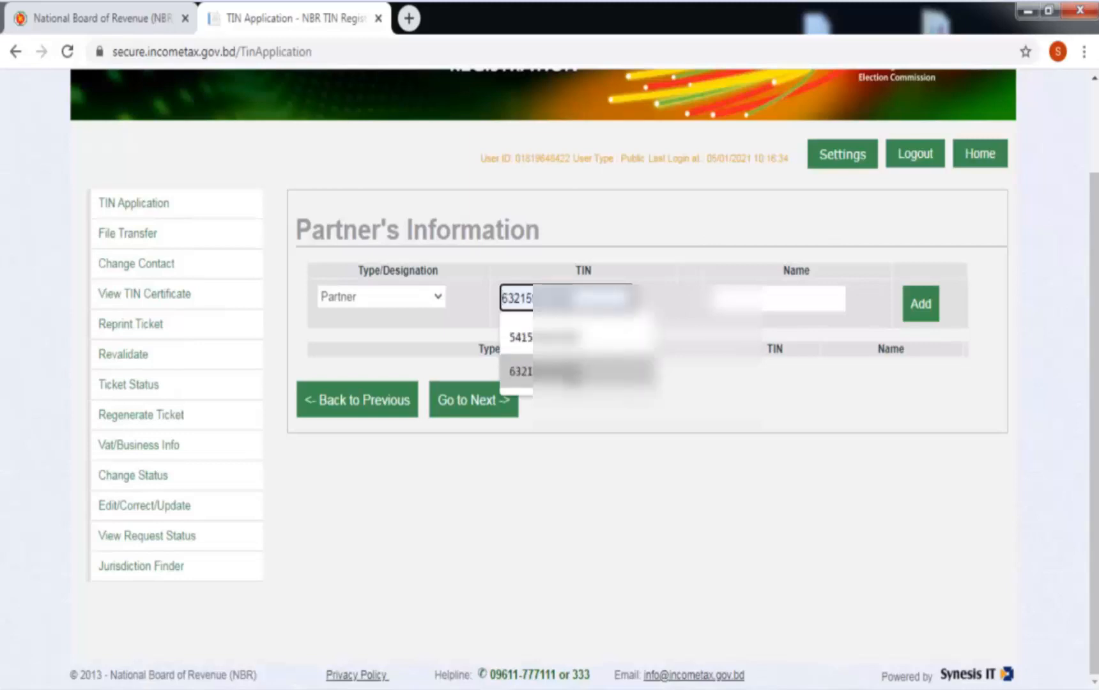
left_click(565, 341)
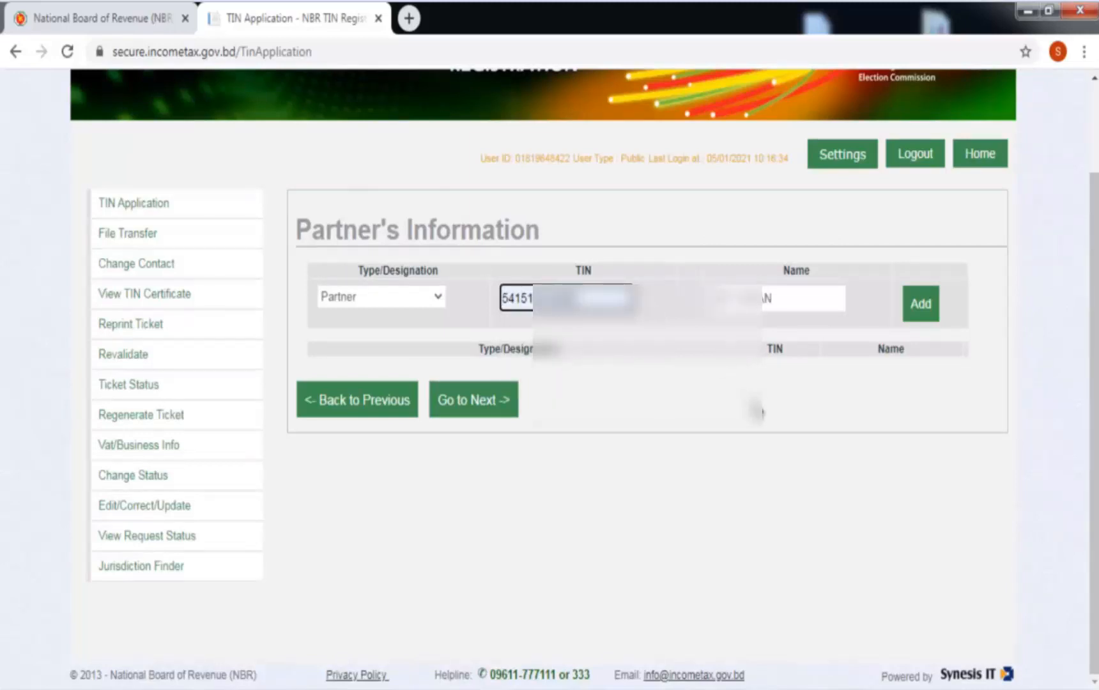
left_click(756, 412)
left_click(922, 319)
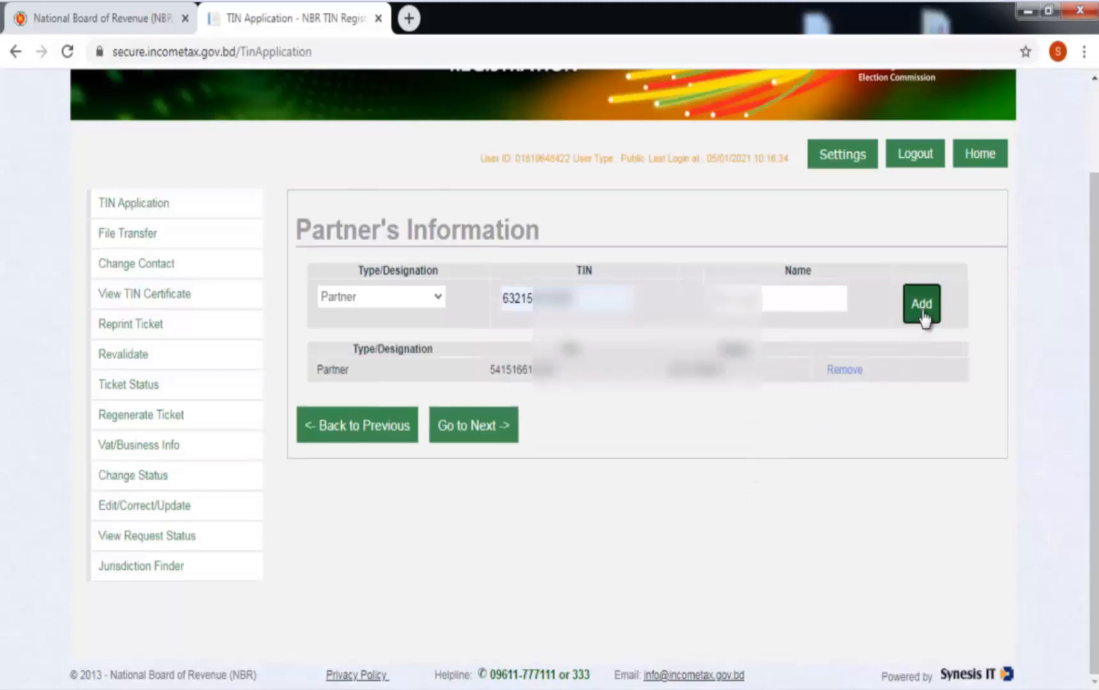
left_click(923, 315)
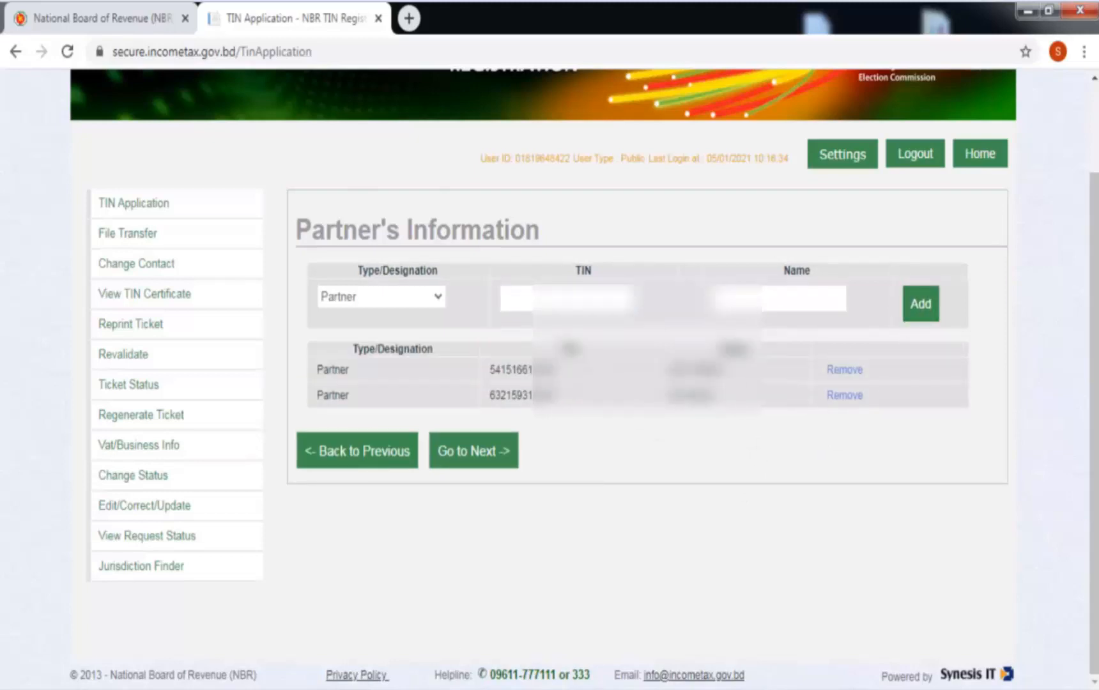
left_click(606, 304)
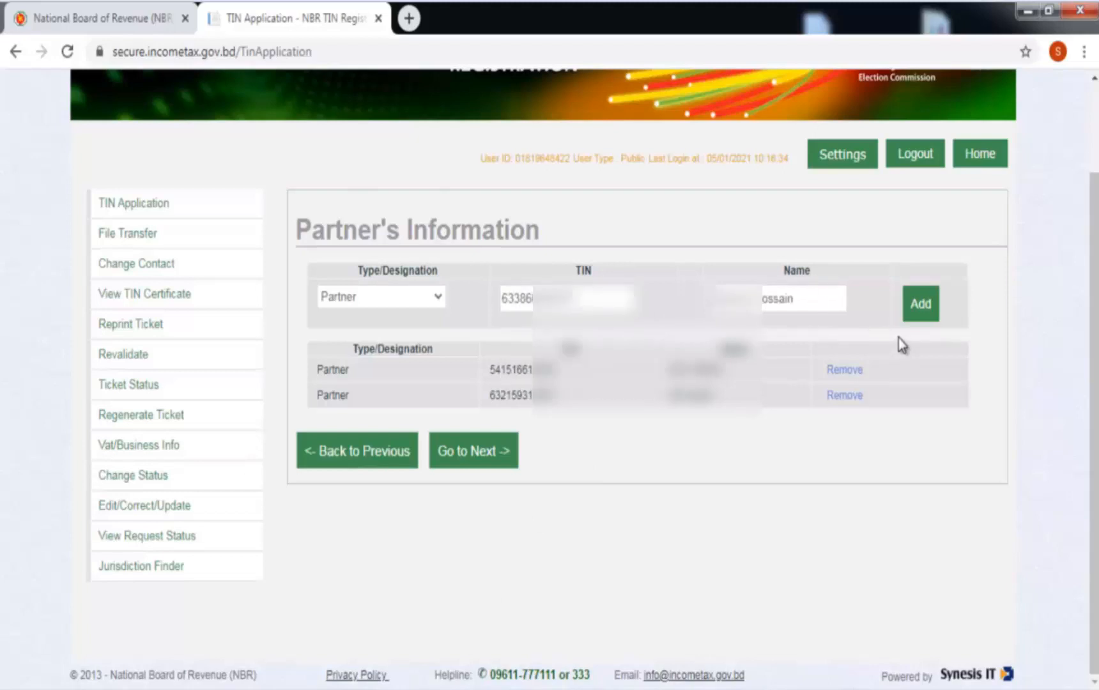
left_click(927, 311)
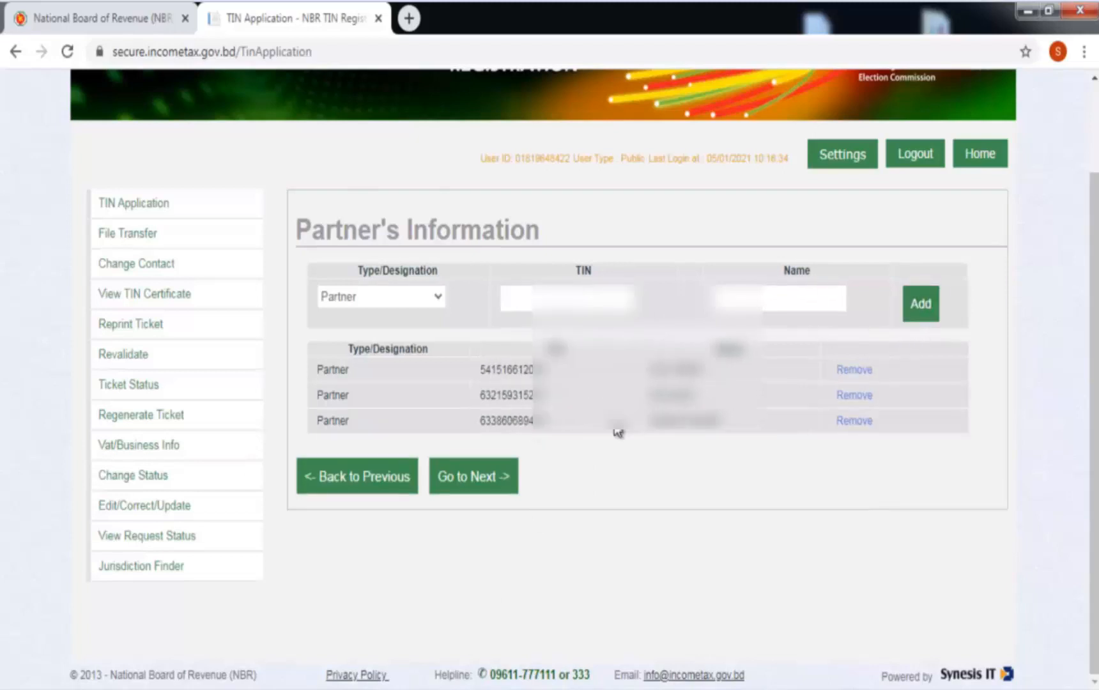
left_click(446, 480)
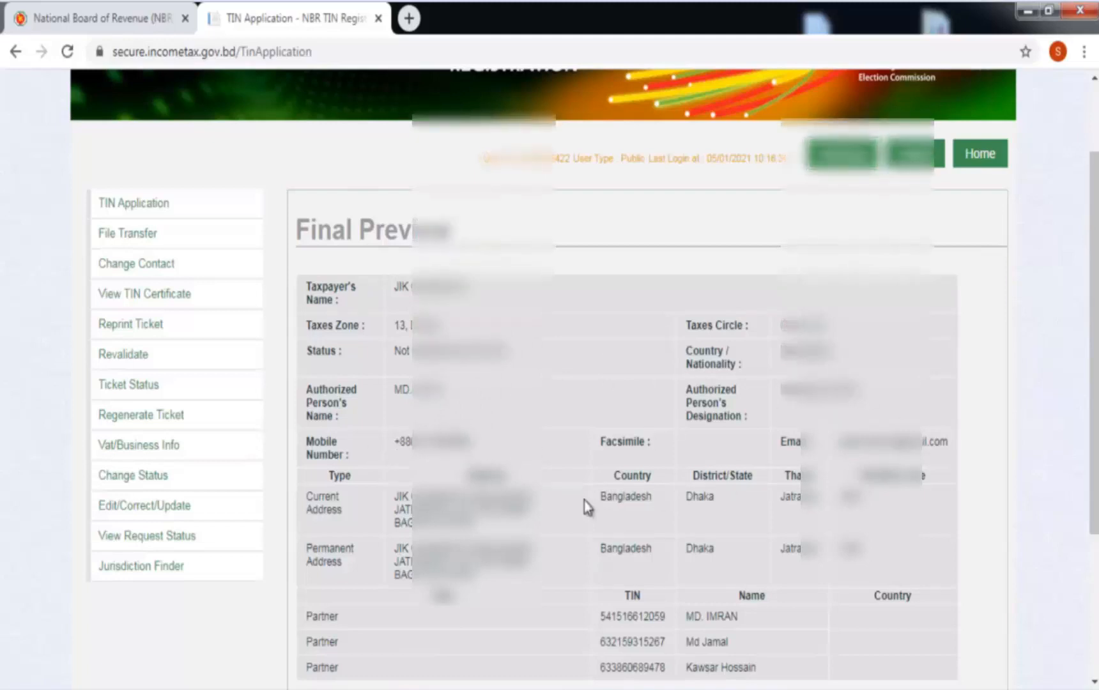
Tick the affirmation, submit the application and view the firm's TIN Certificate.
scroll(435, 543, "down", 3)
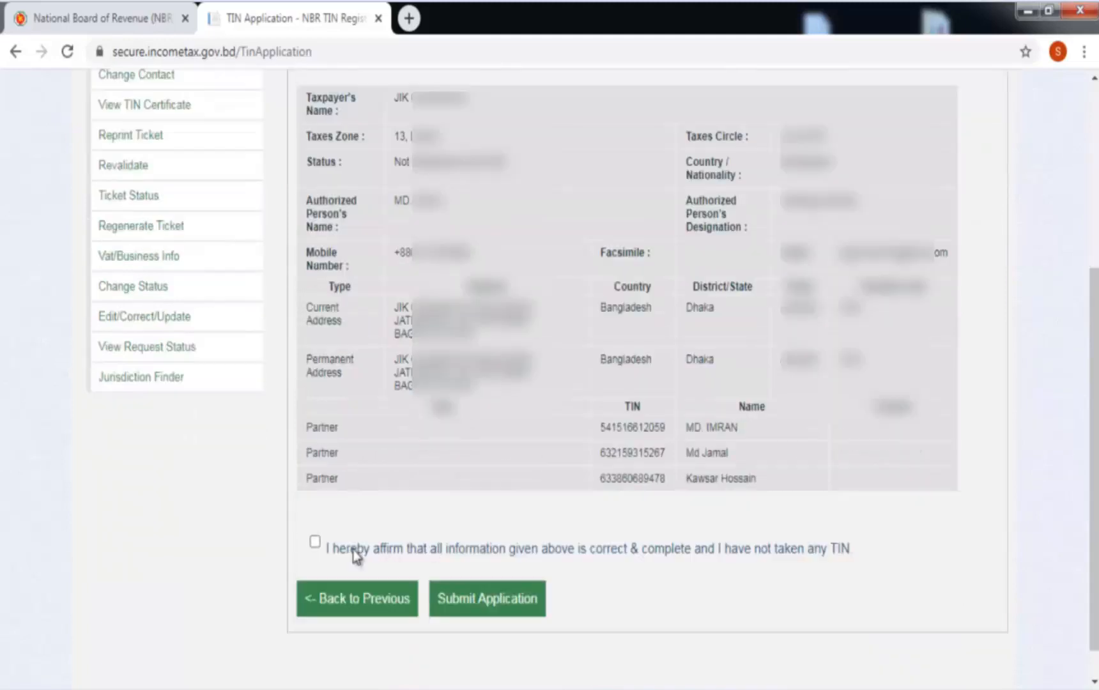
left_click(314, 542)
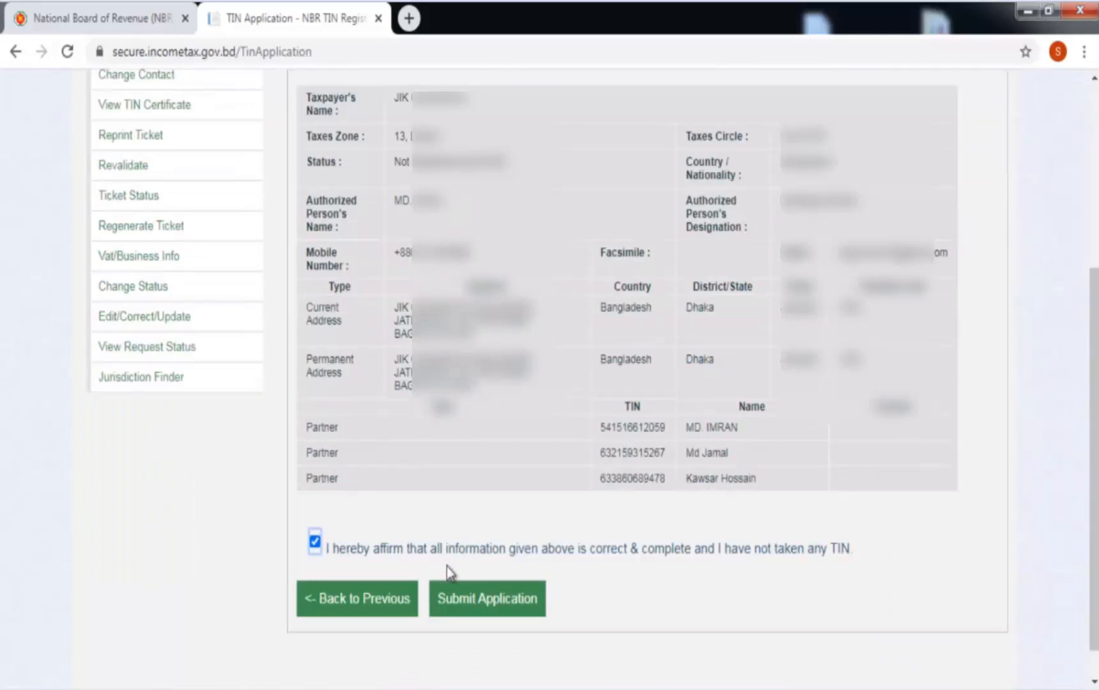
left_click(483, 601)
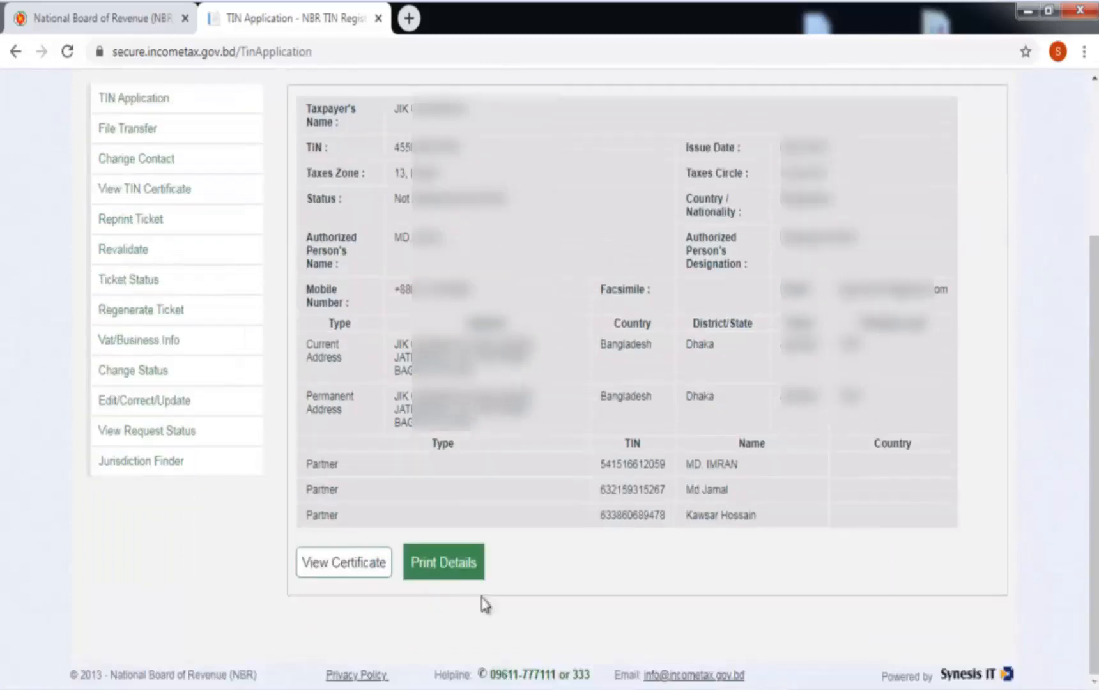
left_click(376, 570)
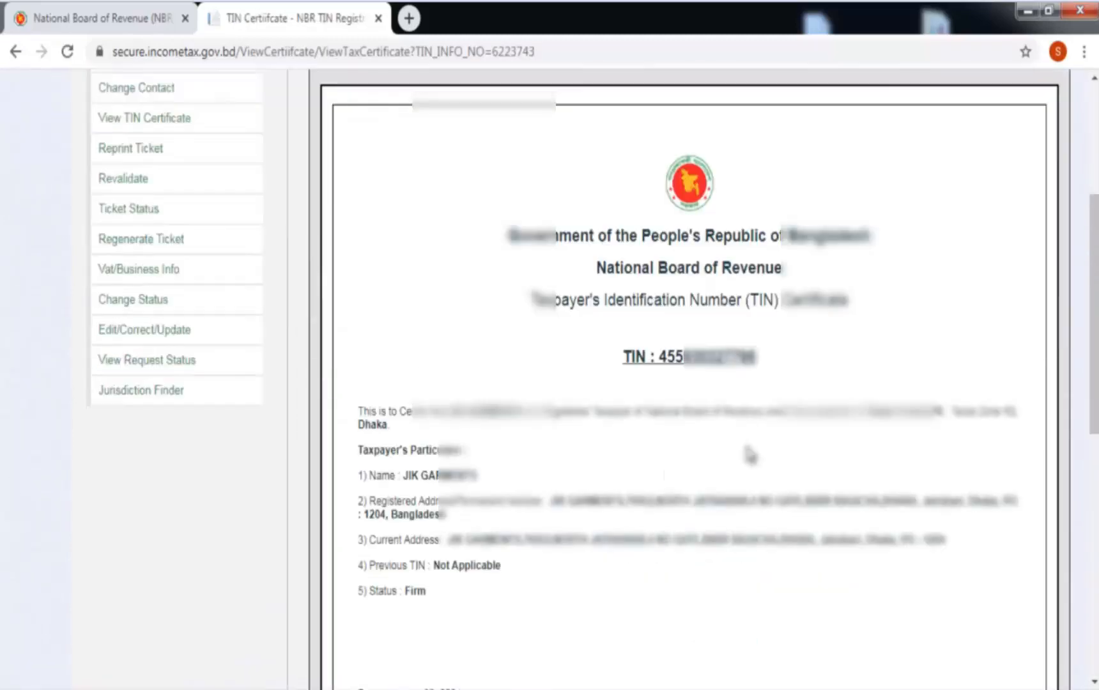